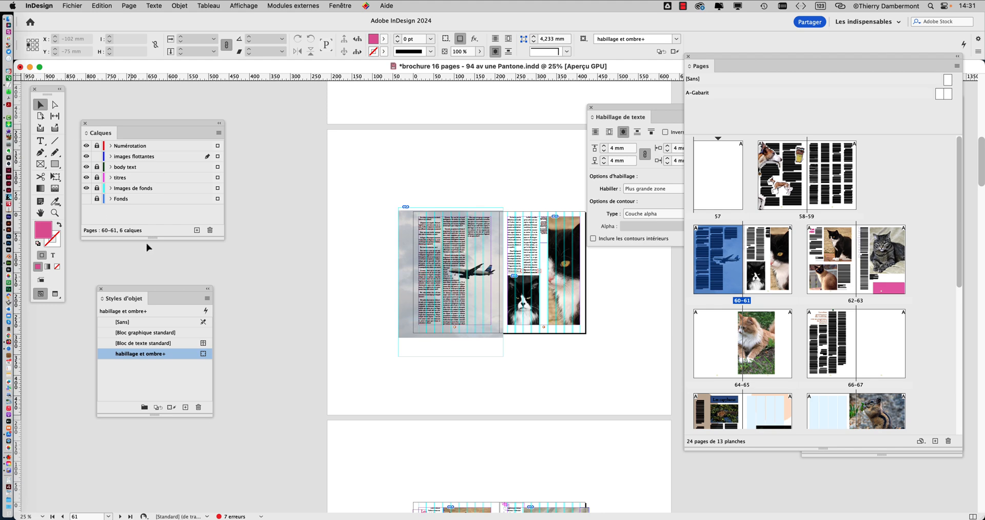
{"action": "left_click", "coordinate": [73, 6]}
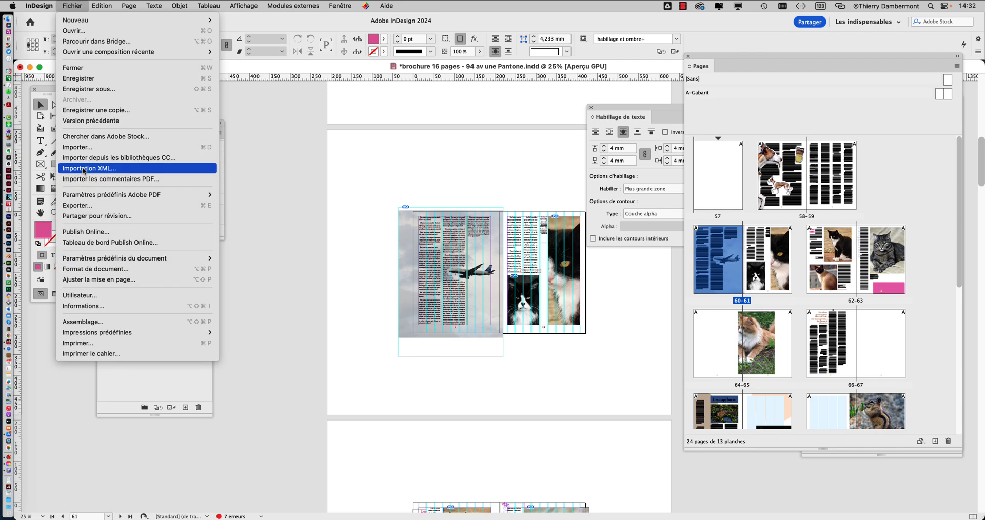
{"action": "left_click", "coordinate": [78, 147]}
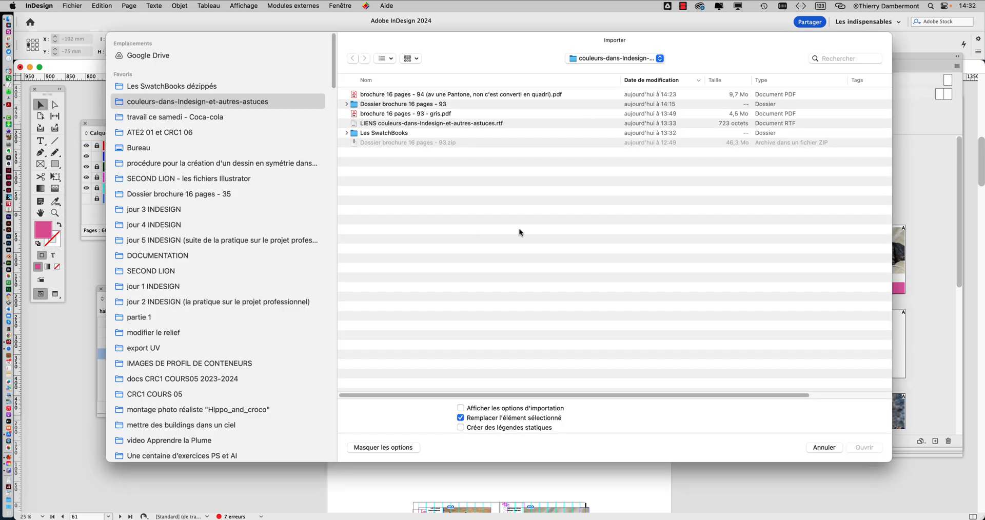
{"action": "double_click", "coordinate": [372, 105]}
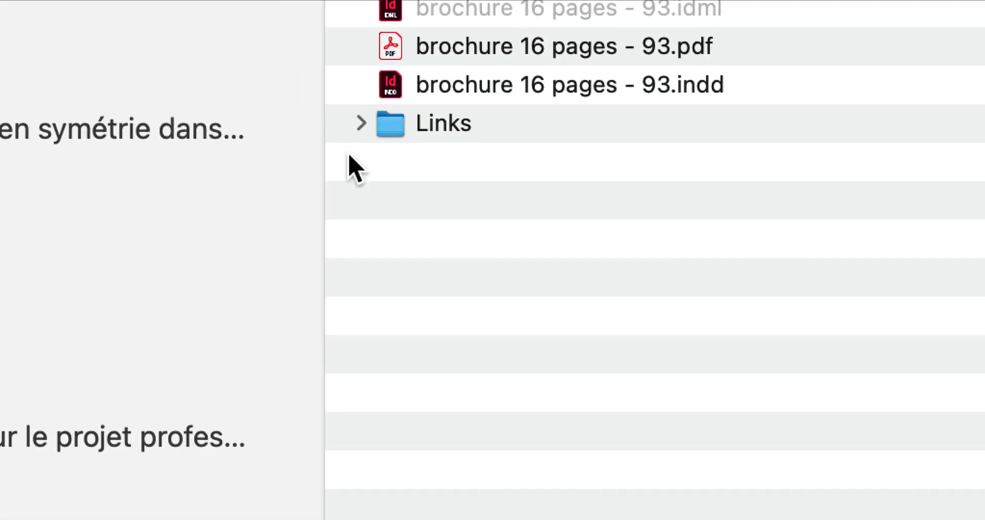
{"action": "left_click", "coordinate": [276, 353]}
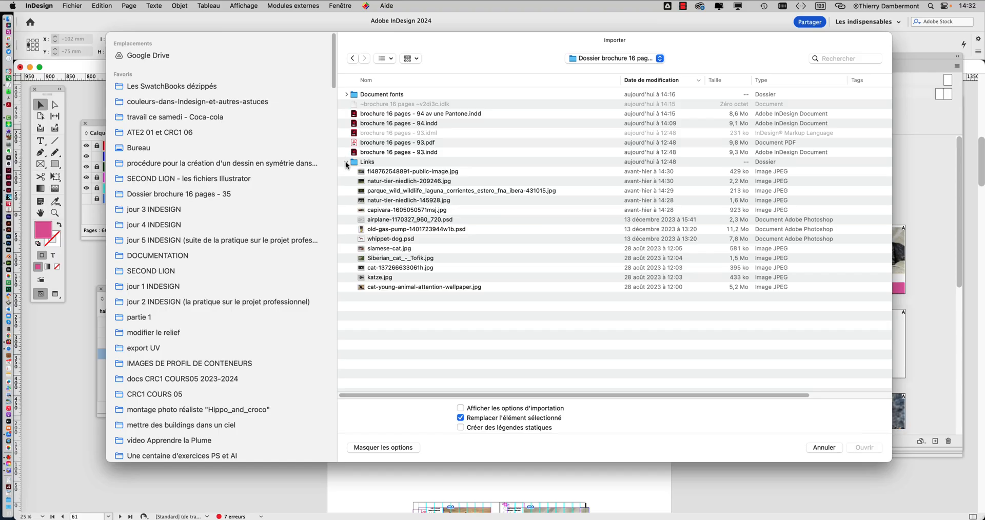
{"action": "left_click", "coordinate": [346, 162]}
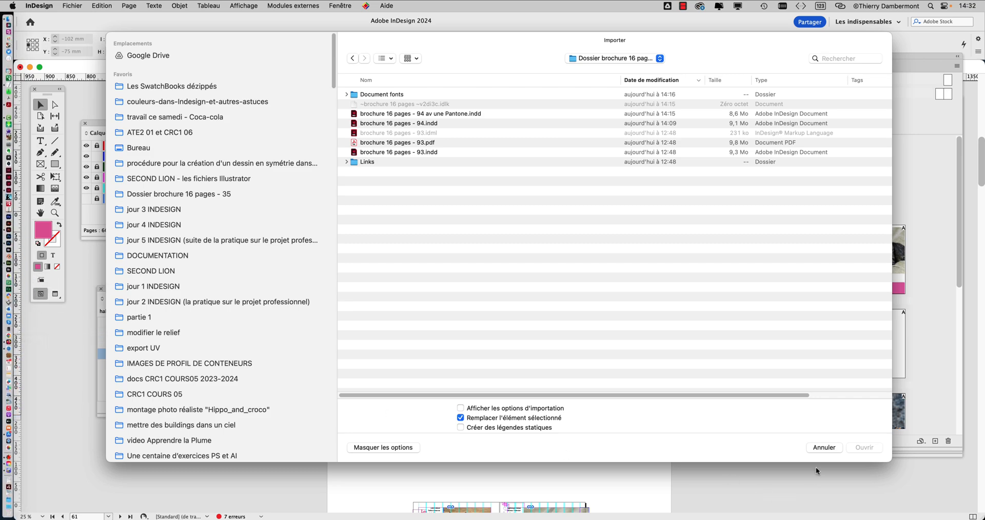
{"action": "left_click", "coordinate": [817, 447]}
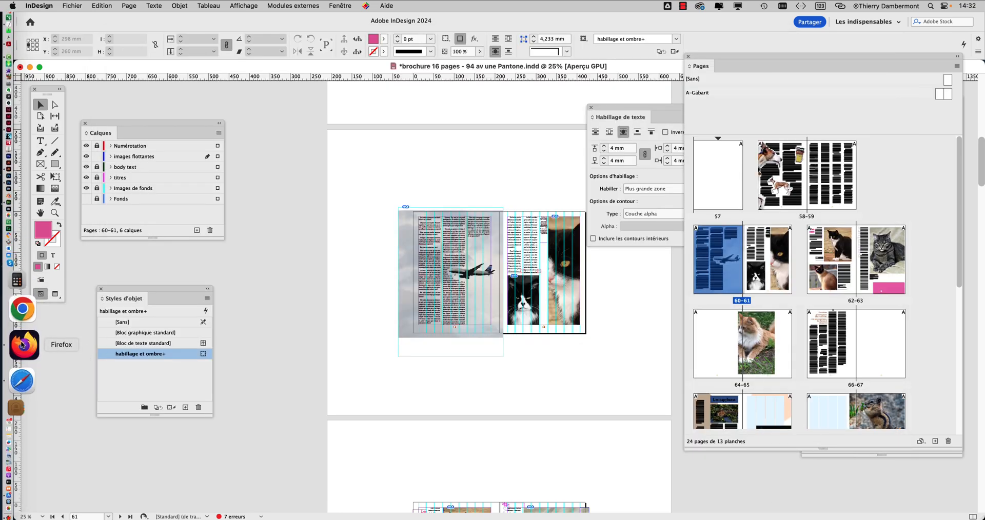
- Switch to Firefox, open Bing in a new tab and search for "rhinoceros"
{"action": "left_click", "coordinate": [22, 345]}
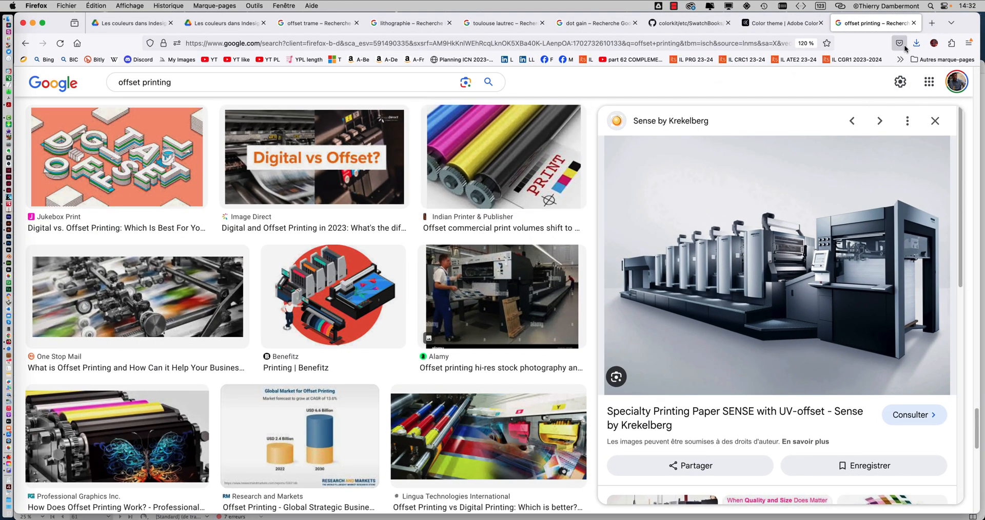
{"action": "key", "text": "super+t"}
{"action": "left_click", "coordinate": [47, 60]}
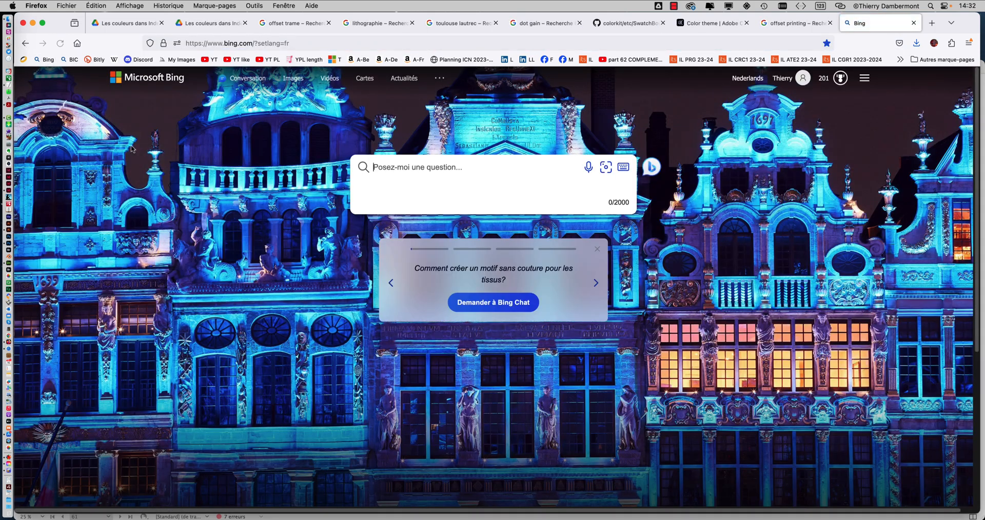
{"action": "type", "text": "rh"}
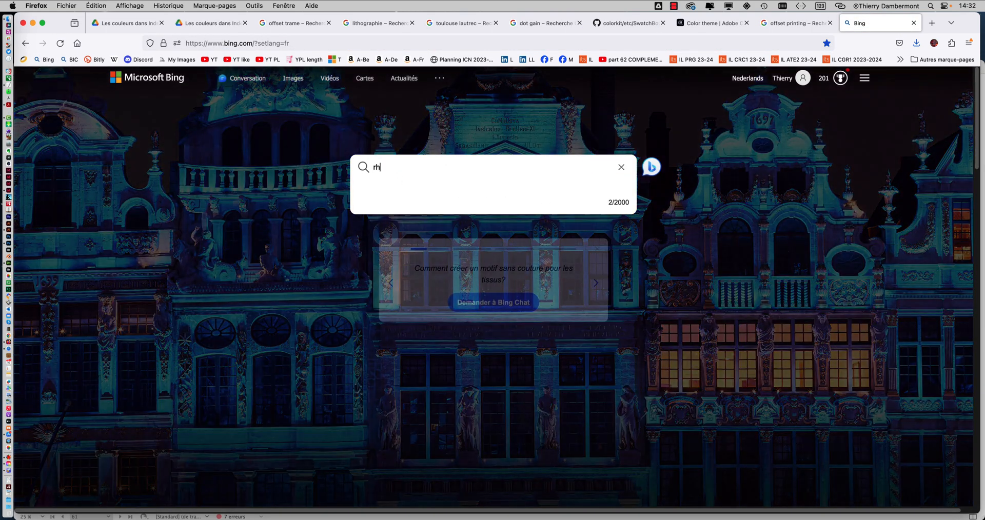
{"action": "type", "text": "inoceros"}
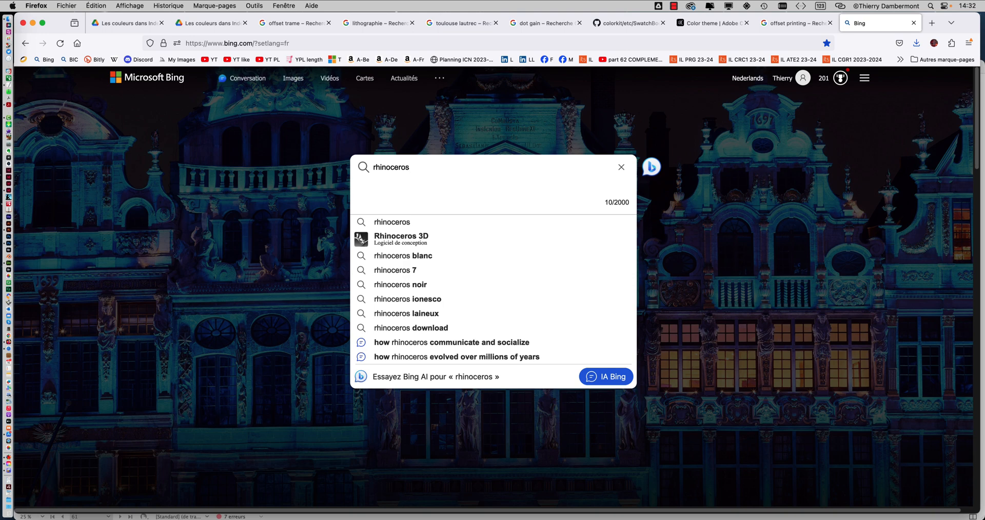
{"action": "key", "text": "Return"}
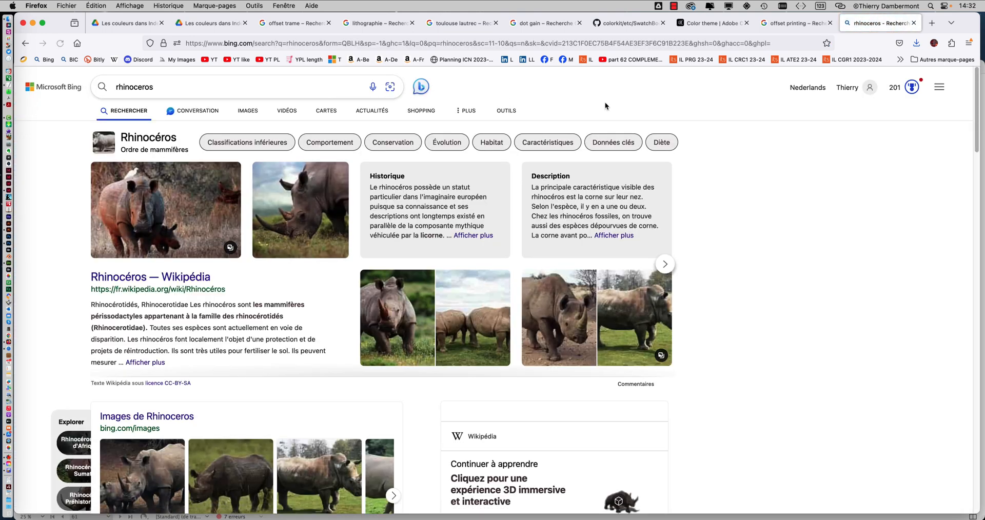
- Show the image results for the rhinoceros search and filter them to public domain licences
{"action": "left_click", "coordinate": [248, 110]}
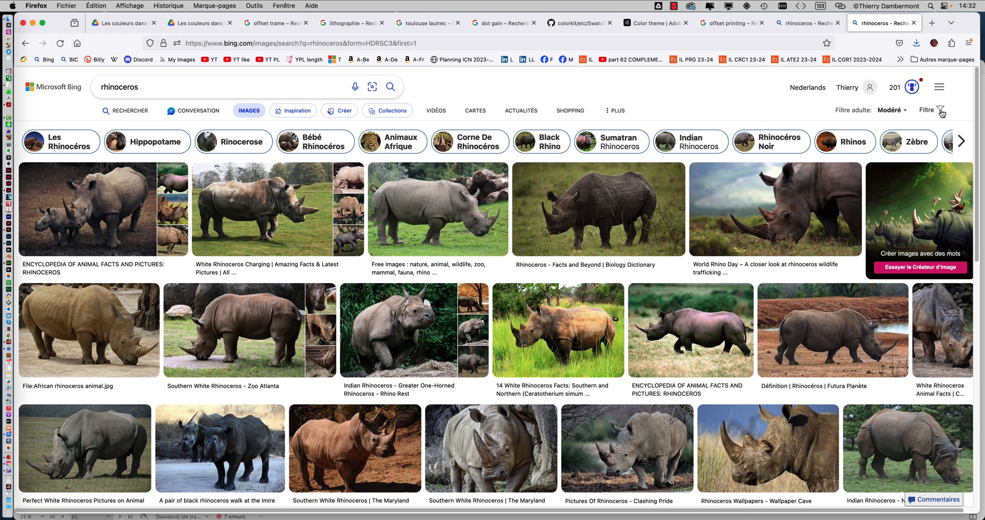
{"action": "left_click", "coordinate": [942, 112]}
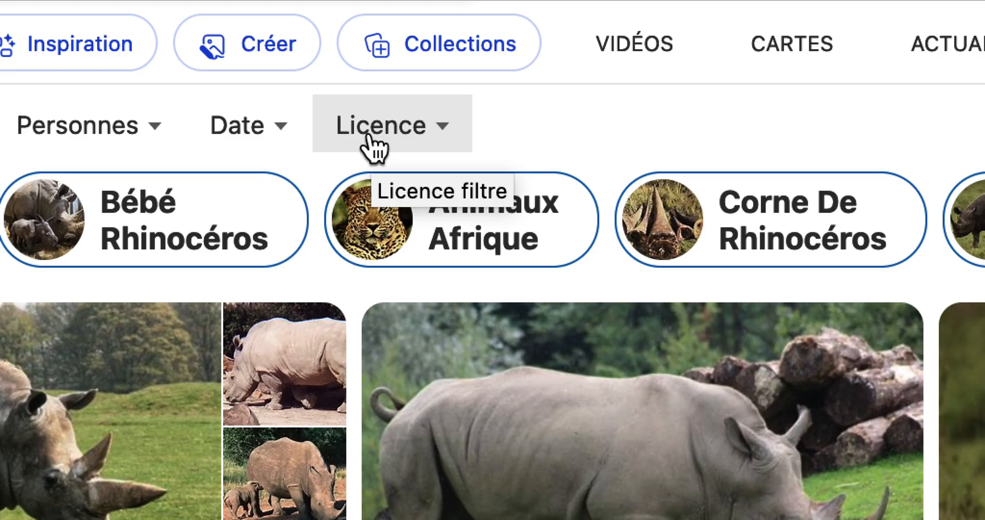
{"action": "left_click", "coordinate": [370, 138]}
{"action": "left_click", "coordinate": [378, 305]}
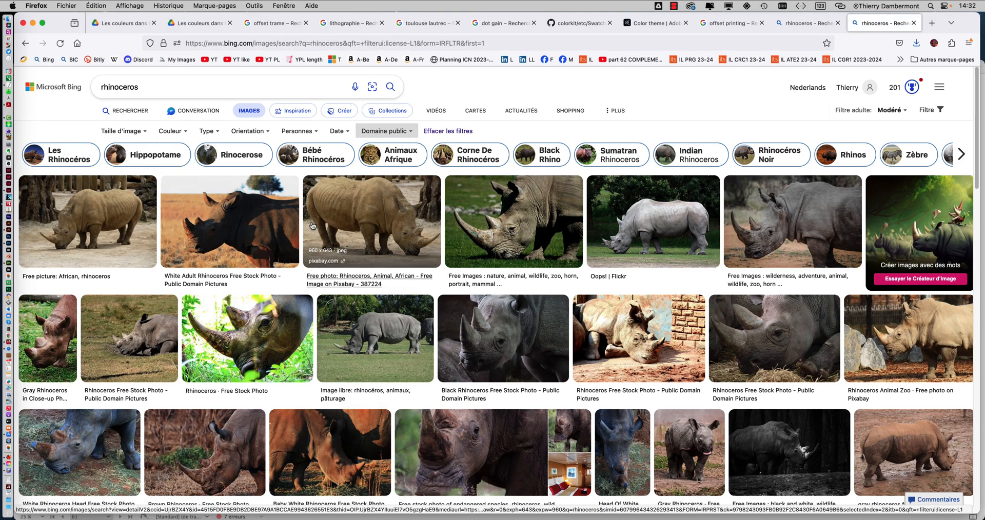
- Open the full-size Flickr picture of the grazing white rhinoceros and save it as a JPEG in the folder "Dossier brochure 16 pages - 93"
{"action": "left_click", "coordinate": [658, 233]}
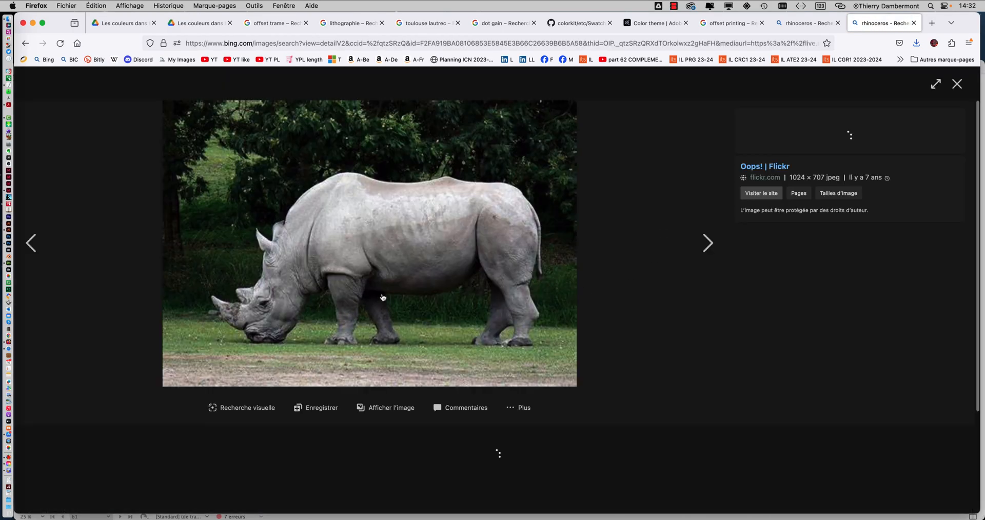
{"action": "left_click", "coordinate": [390, 409]}
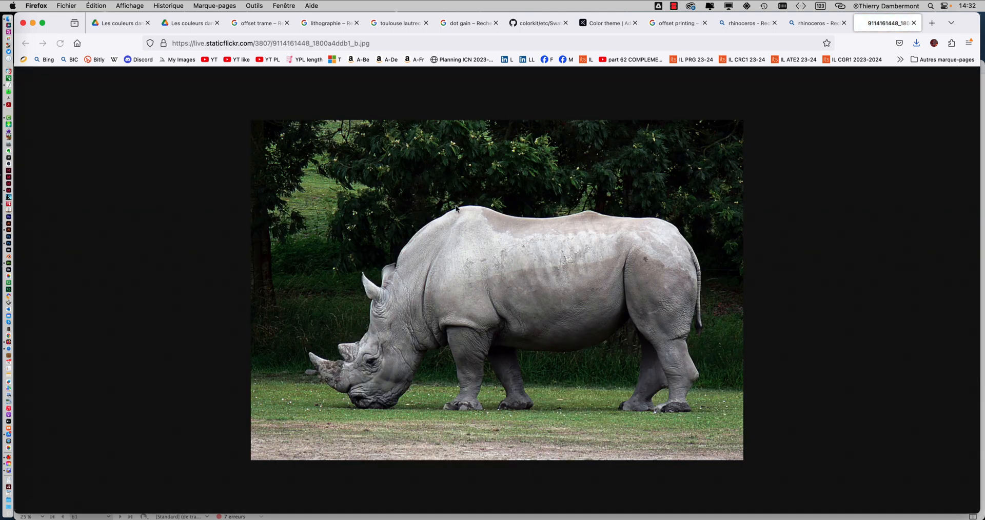
{"action": "right_click", "coordinate": [456, 209]}
{"action": "left_click", "coordinate": [498, 211]}
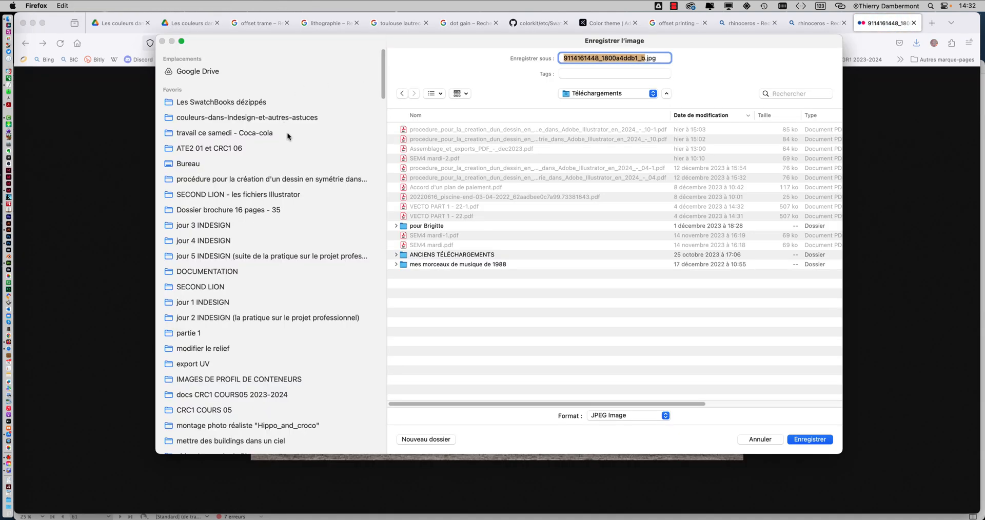
{"action": "left_click", "coordinate": [245, 102]}
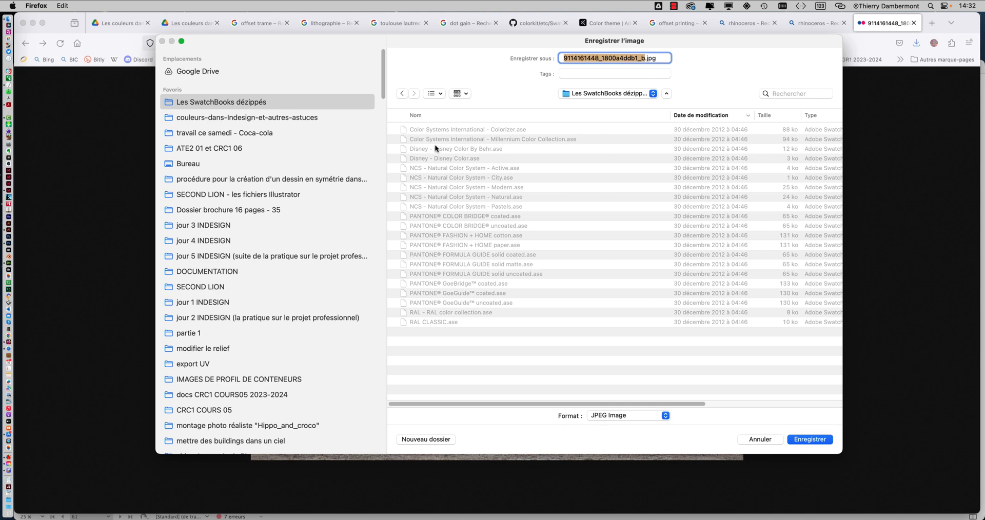
{"action": "left_click", "coordinate": [257, 117]}
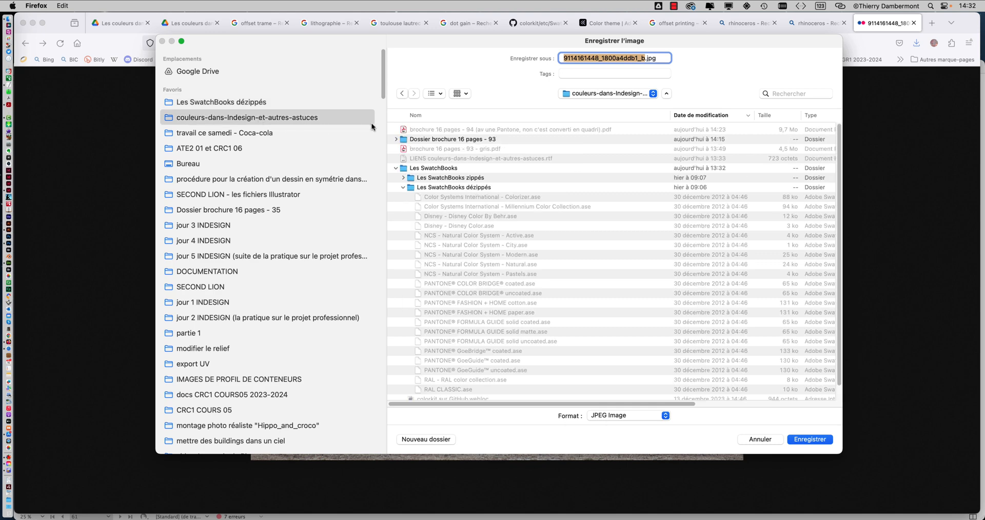
{"action": "double_click", "coordinate": [503, 140]}
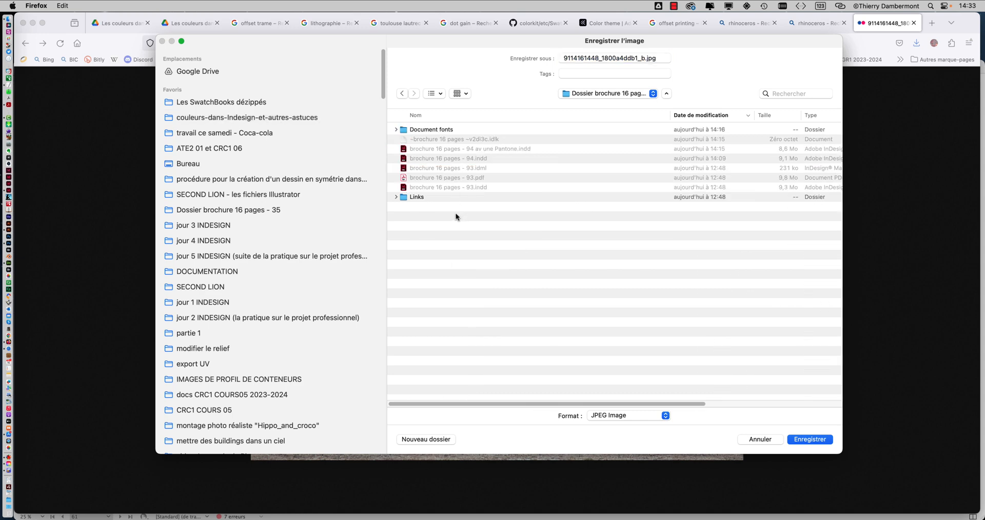
{"action": "left_click", "coordinate": [808, 439]}
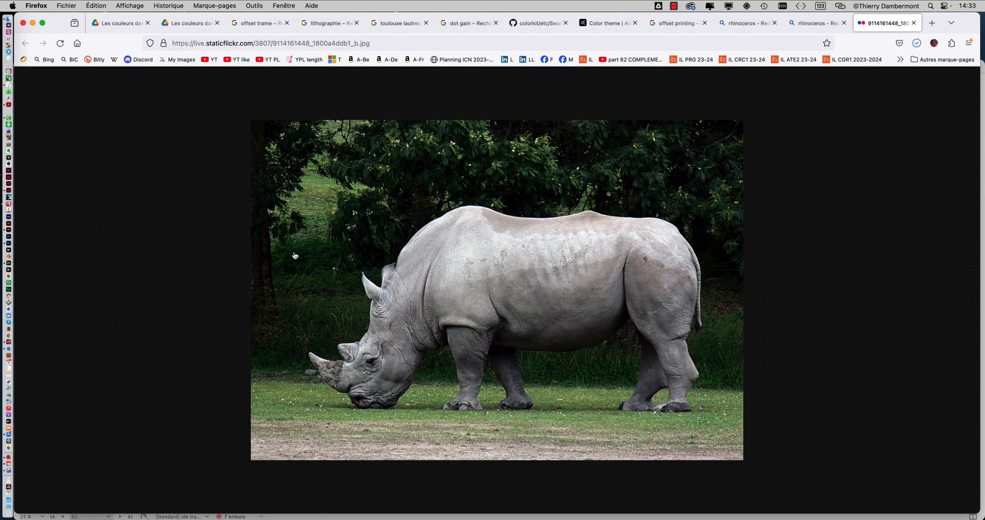
{"action": "key", "text": "super+Tab"}
{"action": "left_click", "coordinate": [199, 262]}
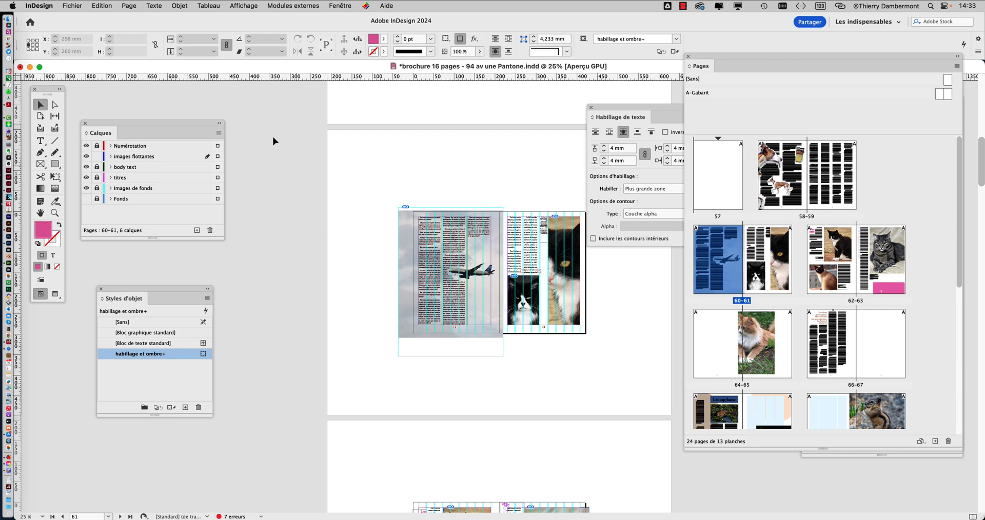
{"action": "left_click", "coordinate": [72, 5]}
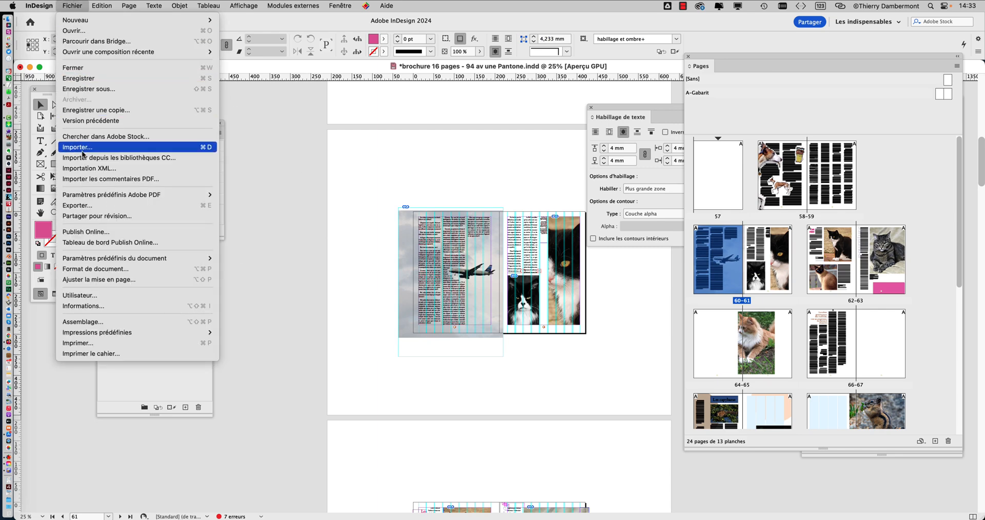
{"action": "key", "text": "Return"}
{"action": "left_click", "coordinate": [402, 95]}
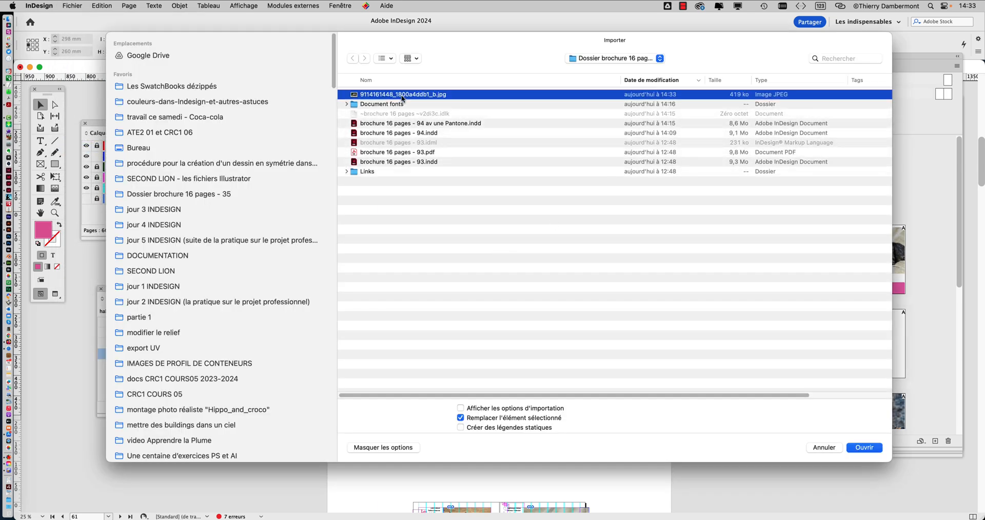
{"action": "left_click", "coordinate": [865, 447]}
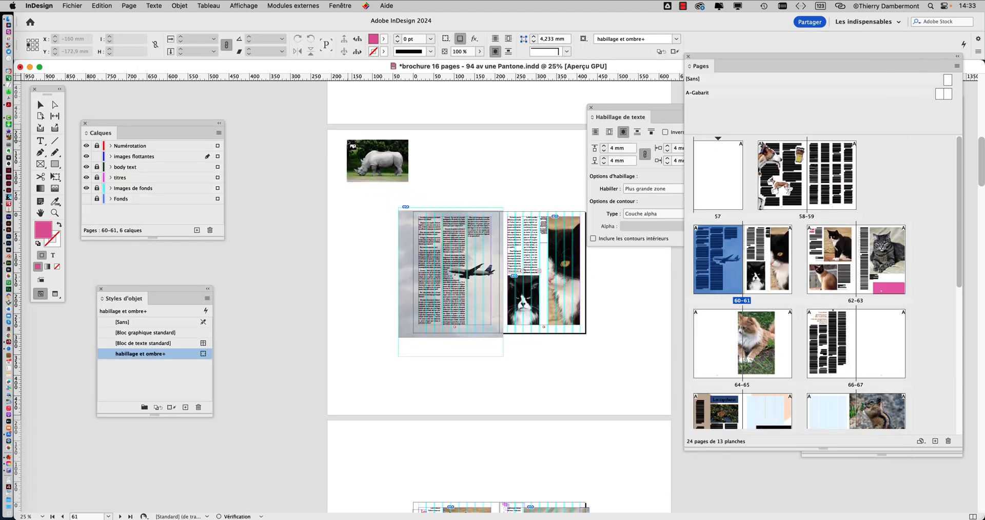
{"action": "left_click_drag", "start_coordinate": [346, 134], "coordinate": [408, 178]}
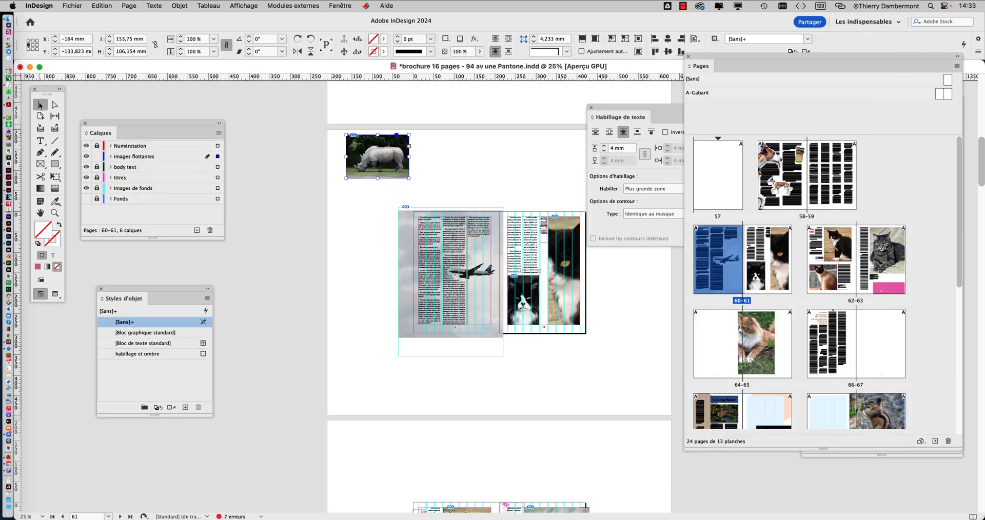
{"action": "left_click", "coordinate": [441, 168]}
- Save the document as a new version named "brochure 16 pages - 95.indd" in the same folder
{"action": "left_click_drag", "start_coordinate": [406, 244], "coordinate": [407, 274]}
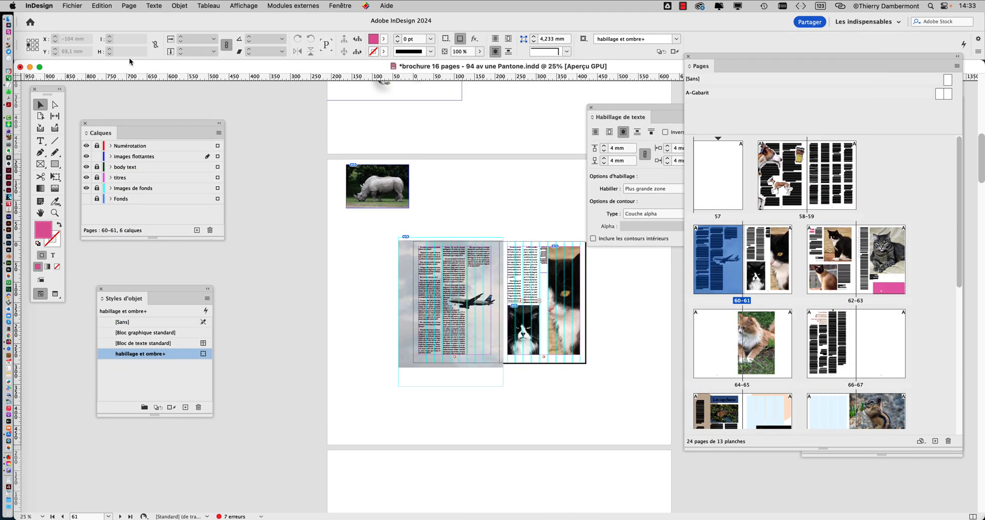
{"action": "left_click", "coordinate": [63, 5]}
{"action": "left_click", "coordinate": [113, 90]}
{"action": "left_click", "coordinate": [642, 59]}
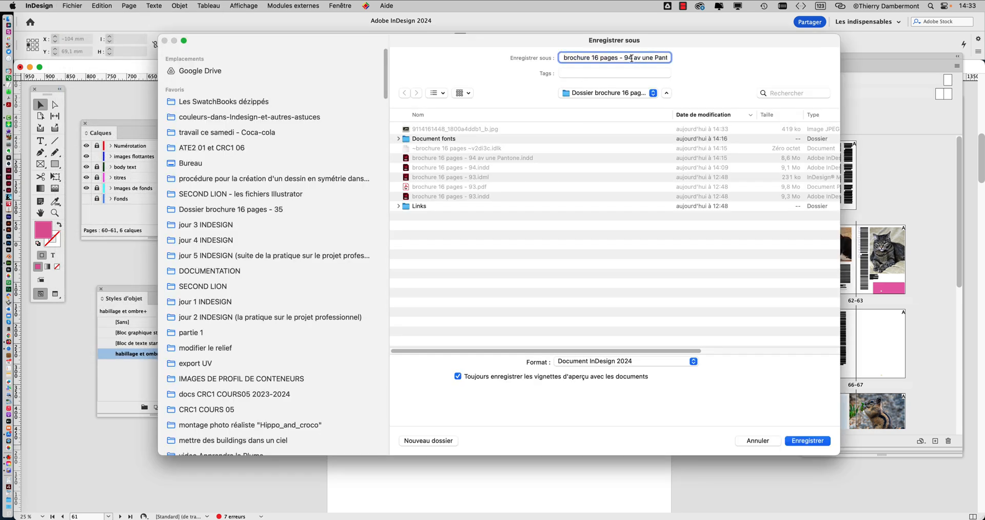
{"action": "left_click_drag", "start_coordinate": [630, 59], "coordinate": [653, 60]}
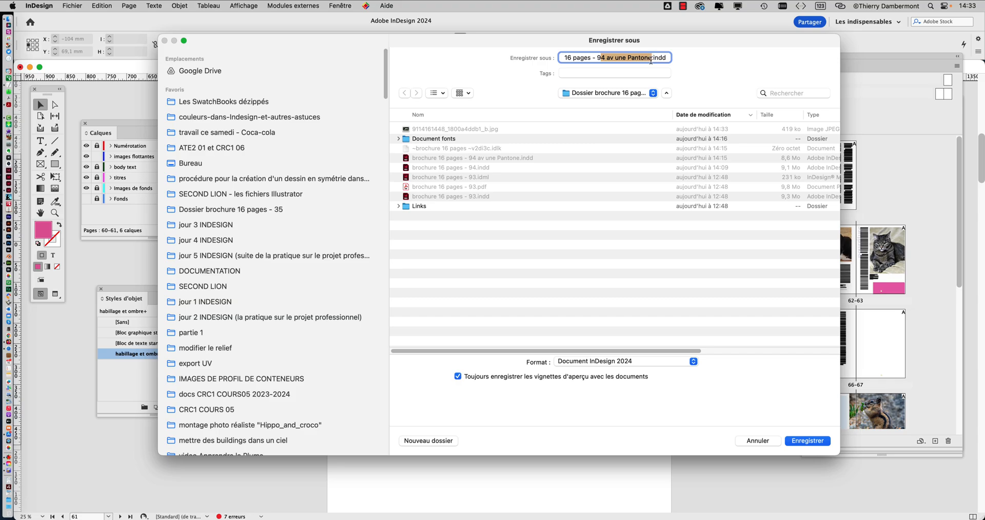
{"action": "type", "text": "5"}
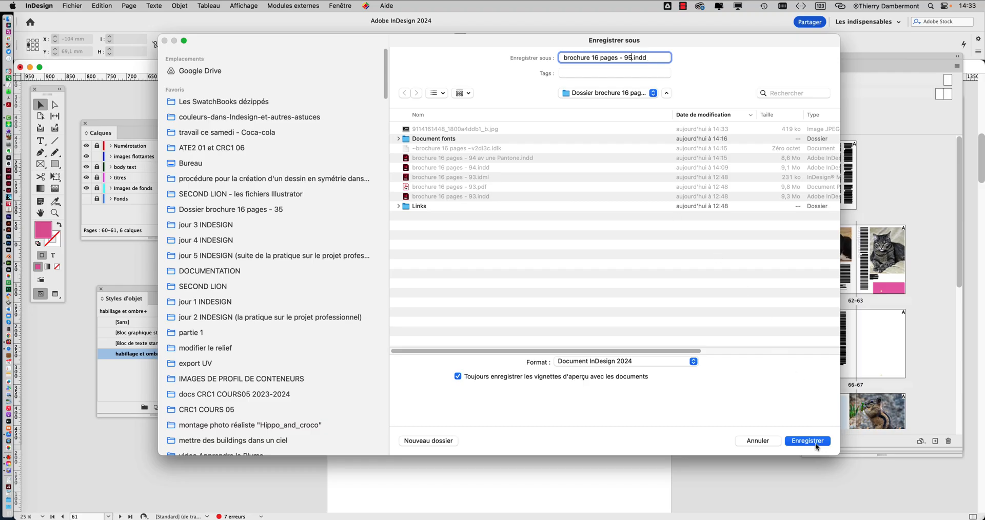
{"action": "left_click", "coordinate": [807, 441]}
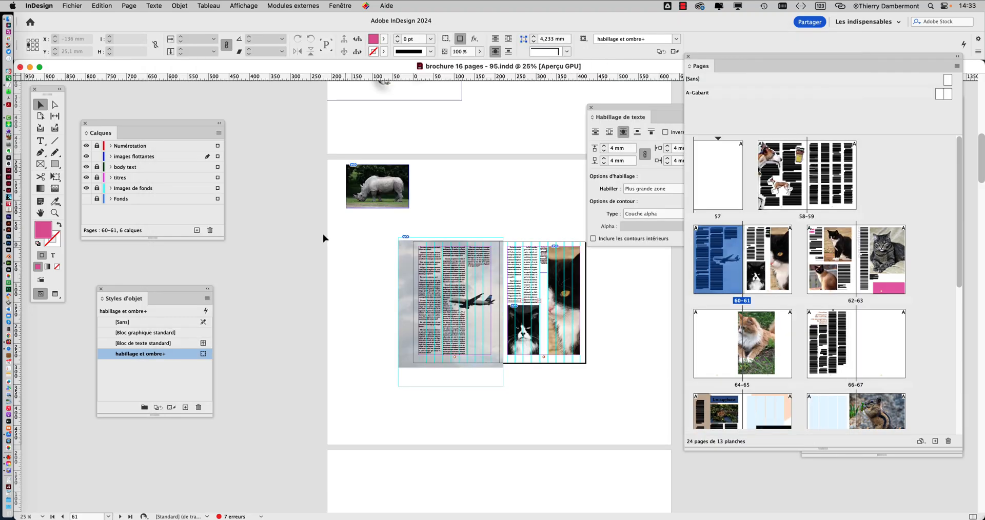
- Display the document's image links next to the rhinoceros picture, and deselect the picture
{"action": "left_click", "coordinate": [338, 5]}
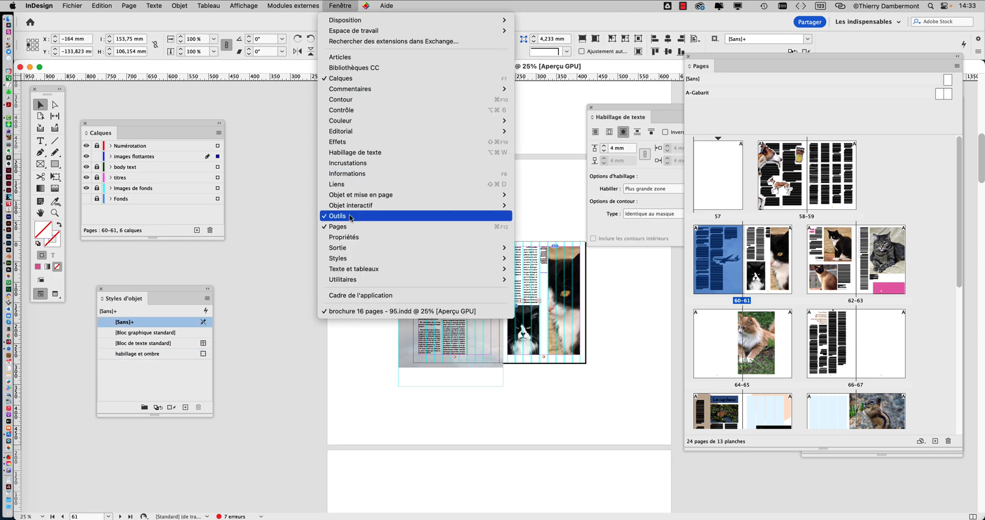
{"action": "left_click", "coordinate": [343, 185]}
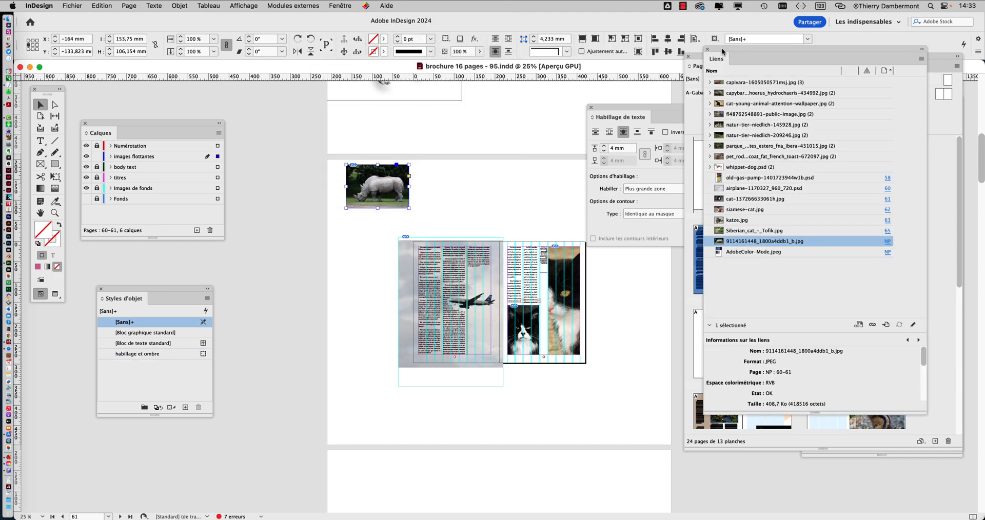
{"action": "left_click_drag", "start_coordinate": [723, 49], "coordinate": [454, 58]}
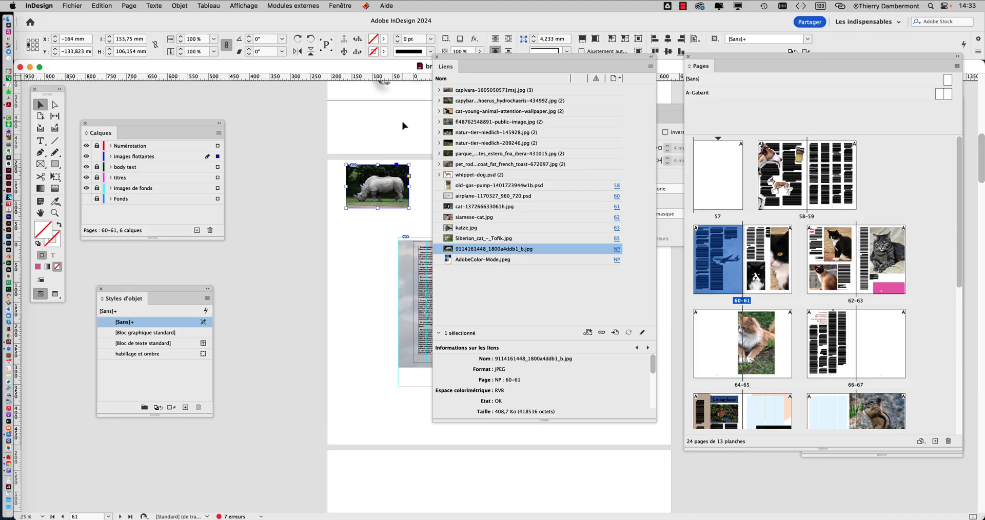
{"action": "left_click", "coordinate": [403, 126]}
- Move the Links and Layers panels clear of the rhinoceros picture and spread 60-61
{"action": "left_click", "coordinate": [73, 5]}
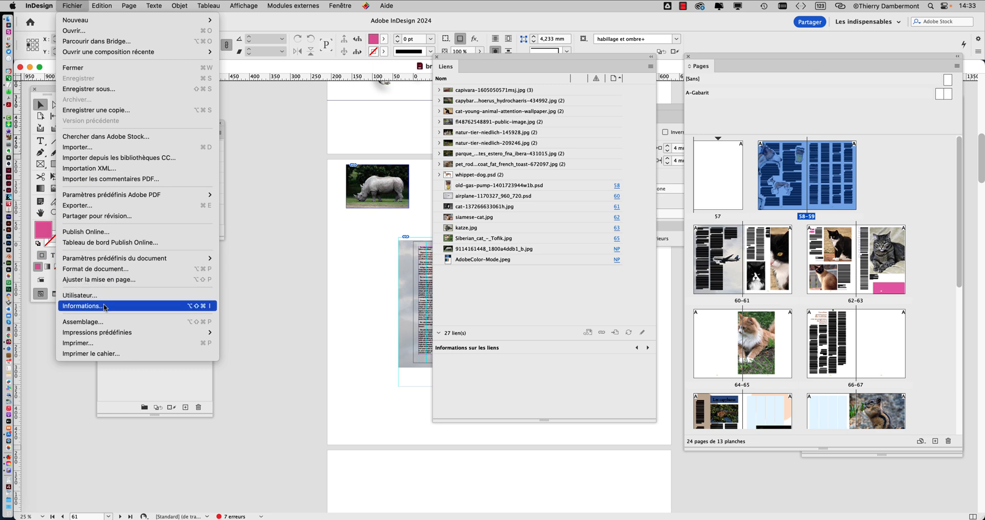
{"action": "left_click", "coordinate": [303, 301]}
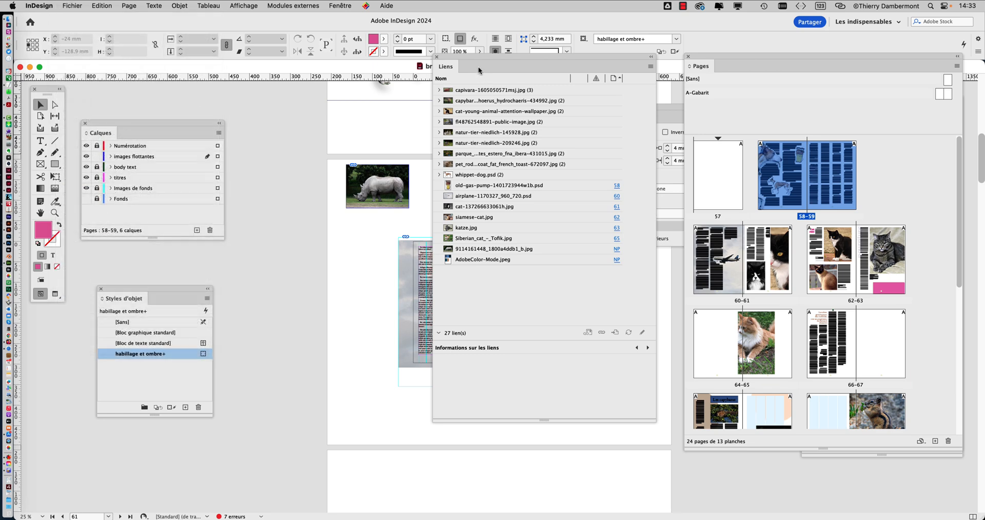
{"action": "left_click_drag", "start_coordinate": [467, 60], "coordinate": [666, 32]}
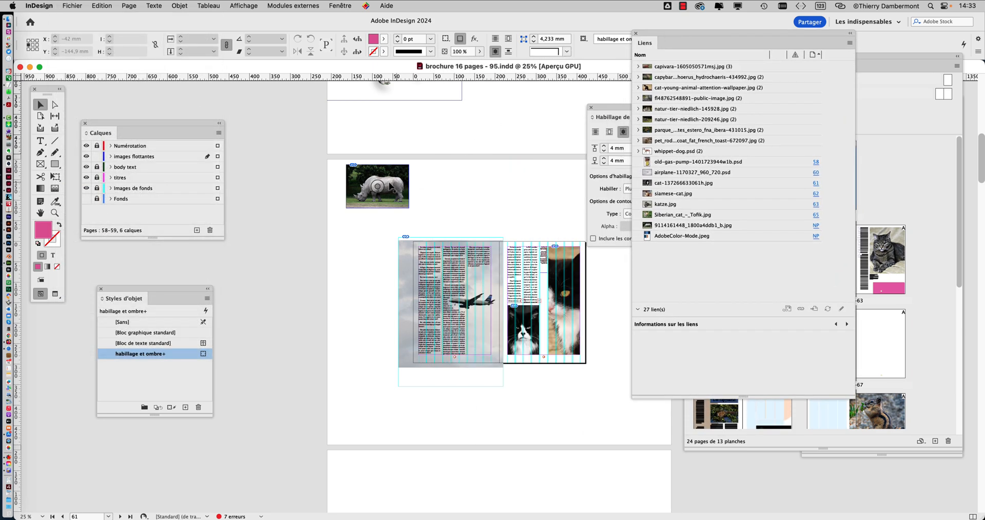
{"action": "key", "text": "super+equal"}
{"action": "key", "text": "super+equal"}
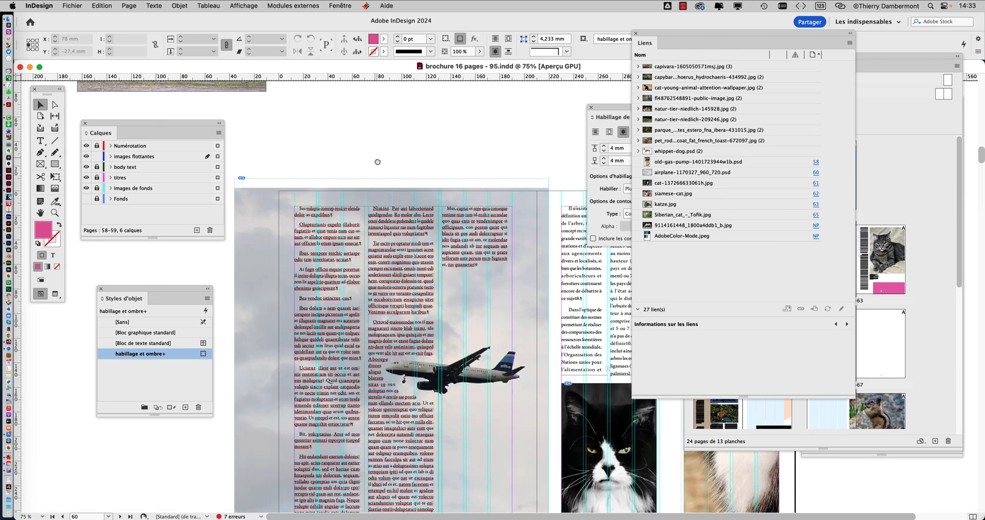
{"action": "scroll", "coordinate": [378, 162], "scroll_direction": "up", "scroll_amount": 5}
{"action": "key", "text": "super+minus"}
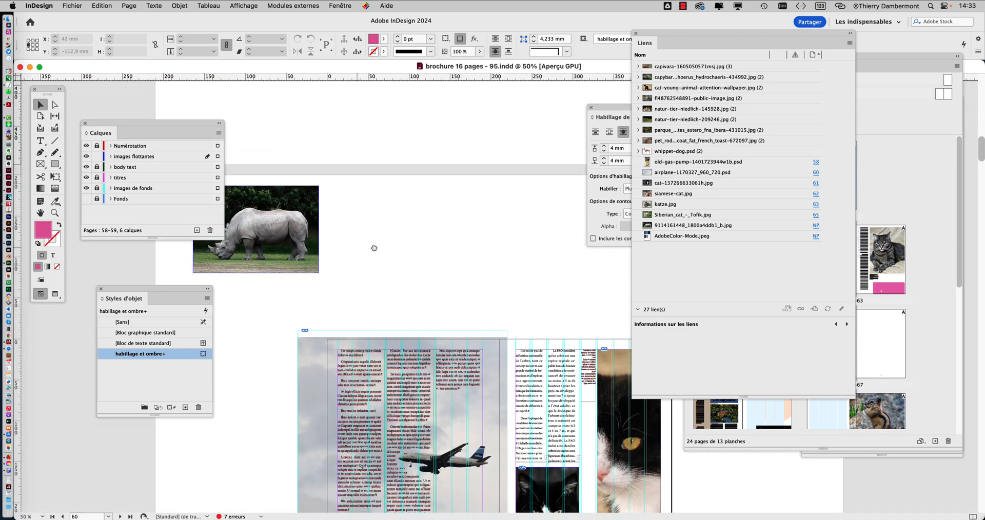
{"action": "scroll", "coordinate": [374, 248], "scroll_direction": "down", "scroll_amount": 2}
{"action": "left_click_drag", "start_coordinate": [140, 121], "coordinate": [174, 441]}
{"action": "key", "text": "super+minus"}
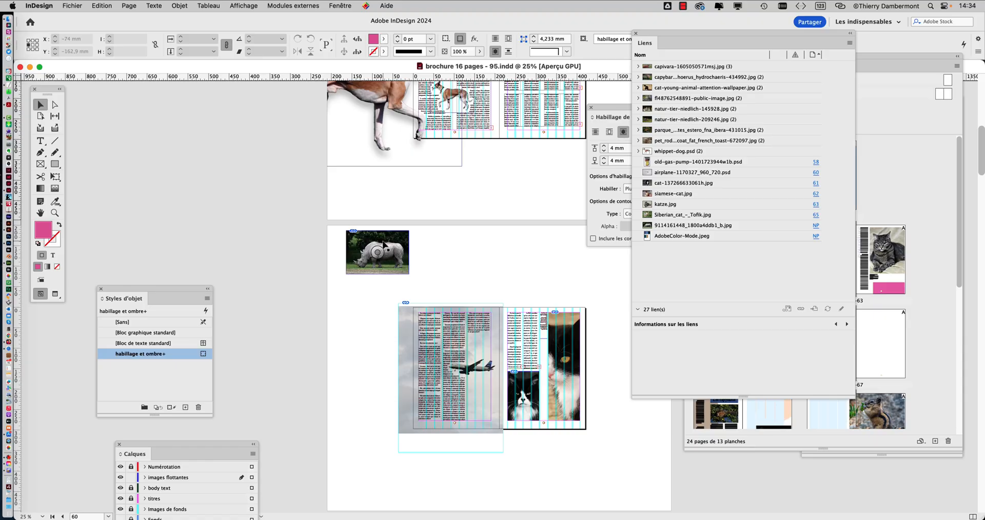
- Examine spread 58-59 and the rhinoceros picture beside spread 60-61, including the picture's link information
{"action": "scroll", "coordinate": [383, 245], "scroll_direction": "up", "scroll_amount": 5}
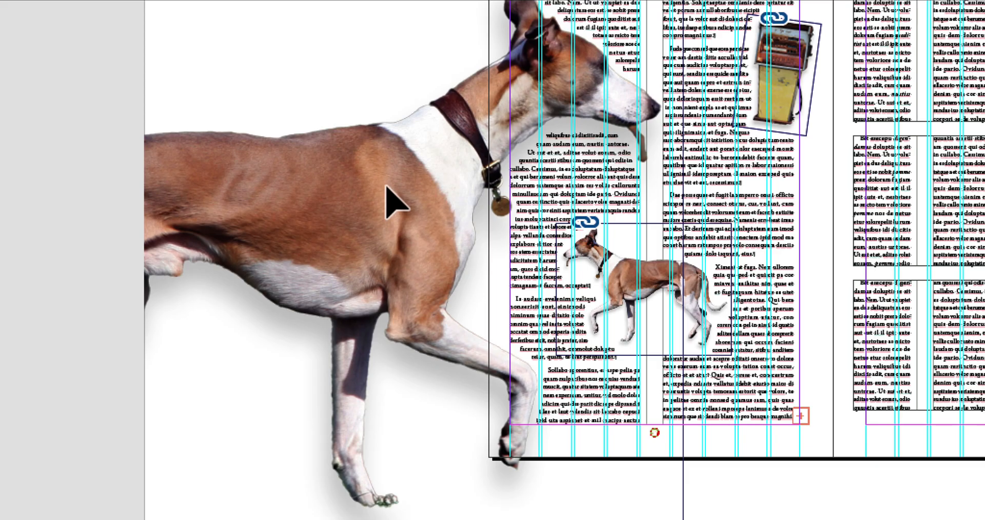
{"action": "scroll", "coordinate": [426, 164], "scroll_direction": "left", "scroll_amount": 10}
{"action": "scroll", "coordinate": [336, 186], "scroll_direction": "right", "scroll_amount": 10}
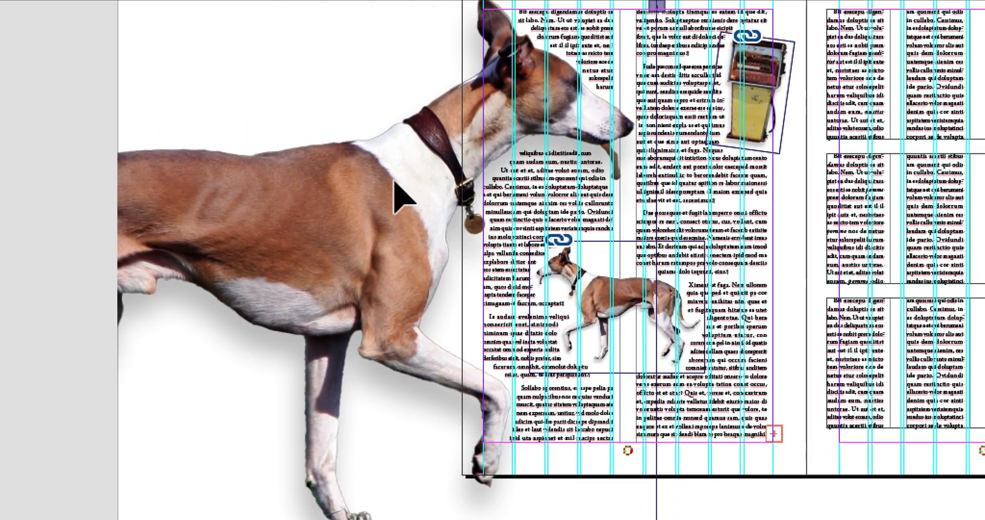
{"action": "scroll", "coordinate": [427, 168], "scroll_direction": "right", "scroll_amount": 1}
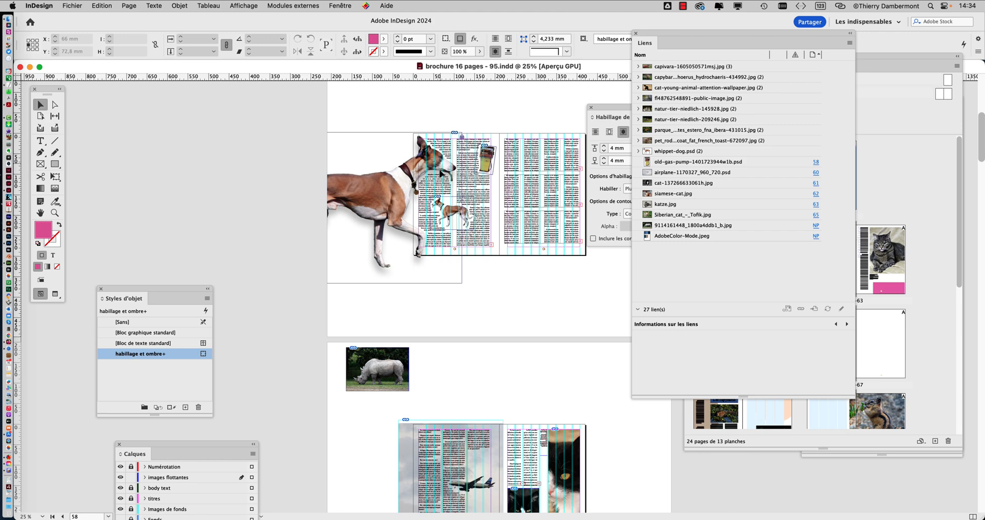
{"action": "scroll", "coordinate": [411, 330], "scroll_direction": "down", "scroll_amount": 2}
{"action": "left_click", "coordinate": [381, 331]}
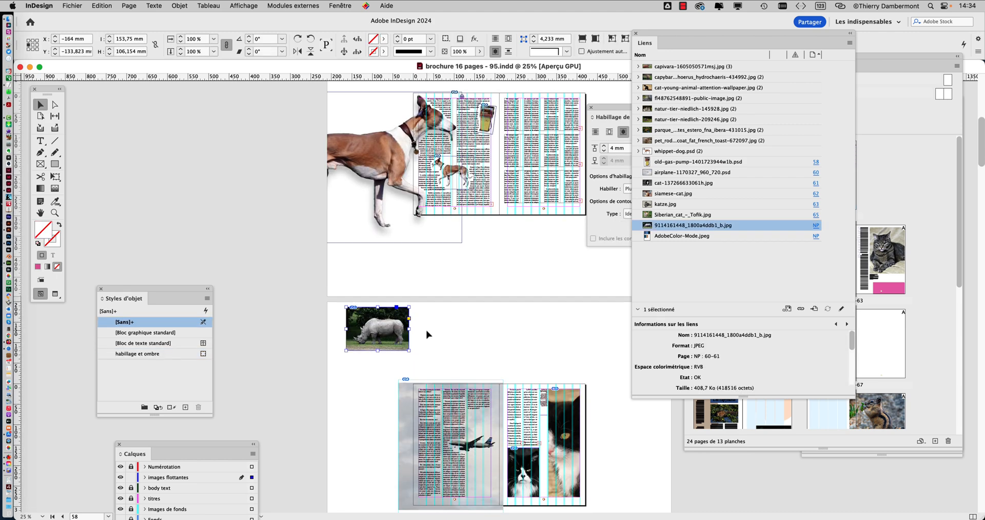
{"action": "left_click", "coordinate": [426, 335]}
{"action": "key", "text": "super+equal"}
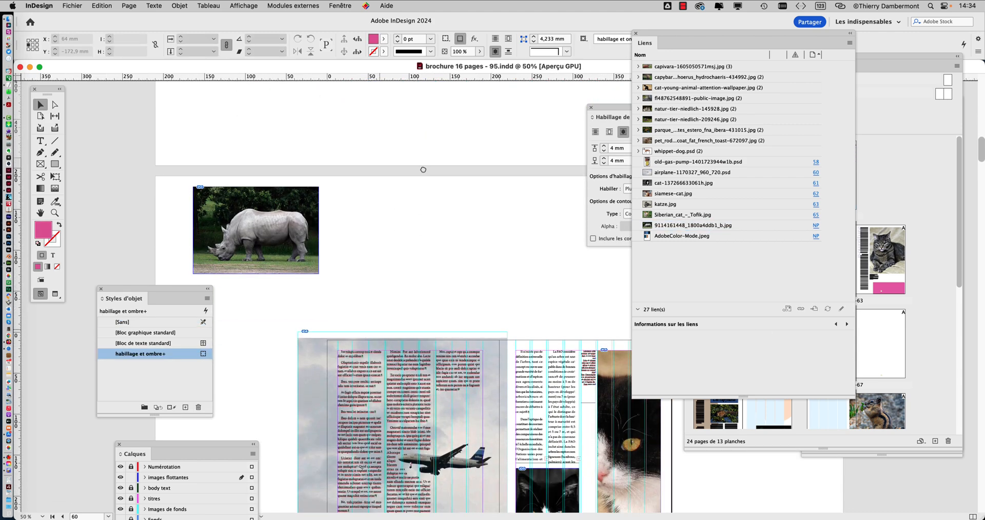
{"action": "scroll", "coordinate": [423, 170], "scroll_direction": "down", "scroll_amount": 2}
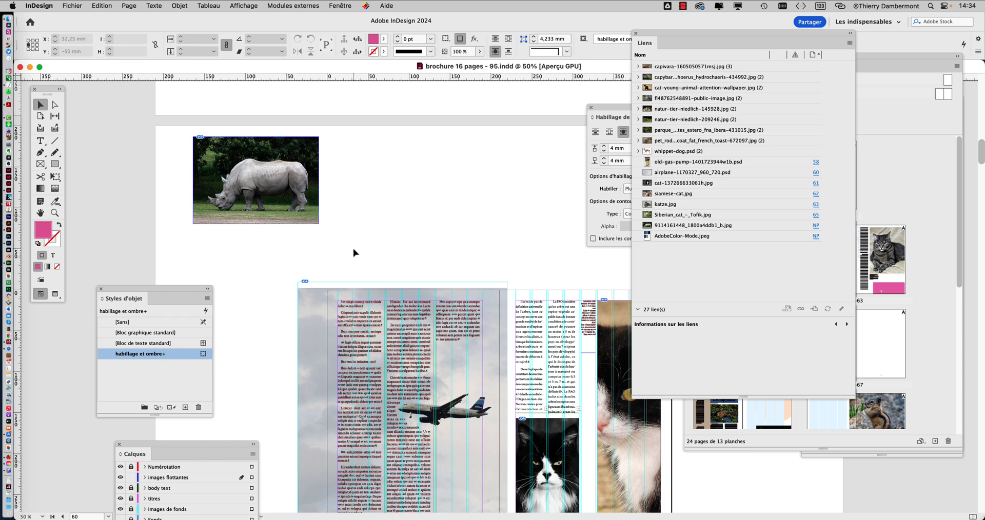
{"action": "key", "text": "super+minus"}
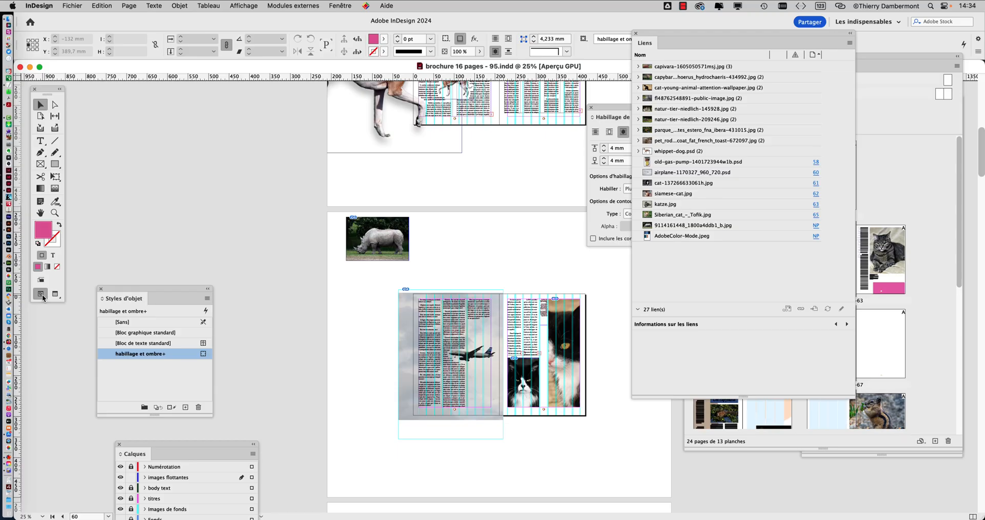
- Set the document's slug area to 150 mm on all four sides, using linked values
{"action": "left_click", "coordinate": [76, 6]}
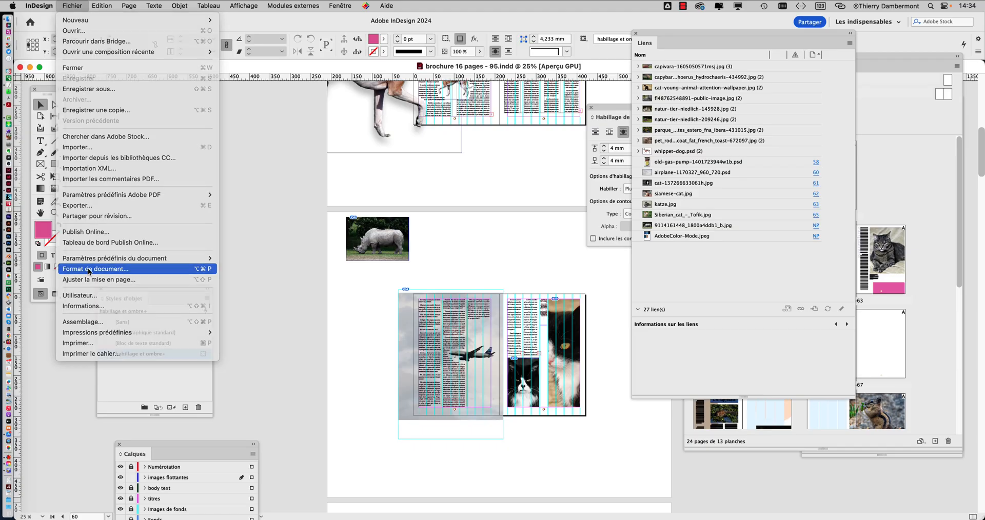
{"action": "left_click", "coordinate": [89, 269]}
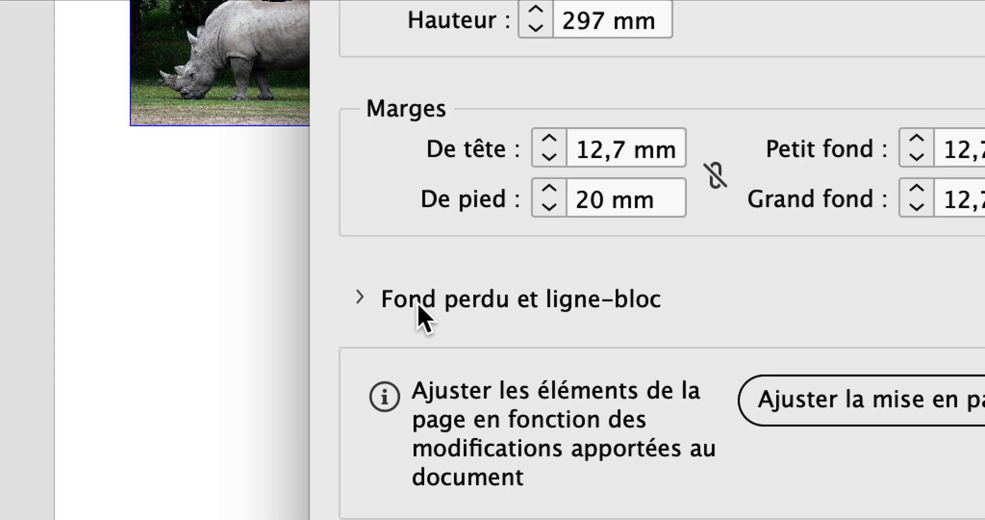
{"action": "left_click", "coordinate": [404, 304]}
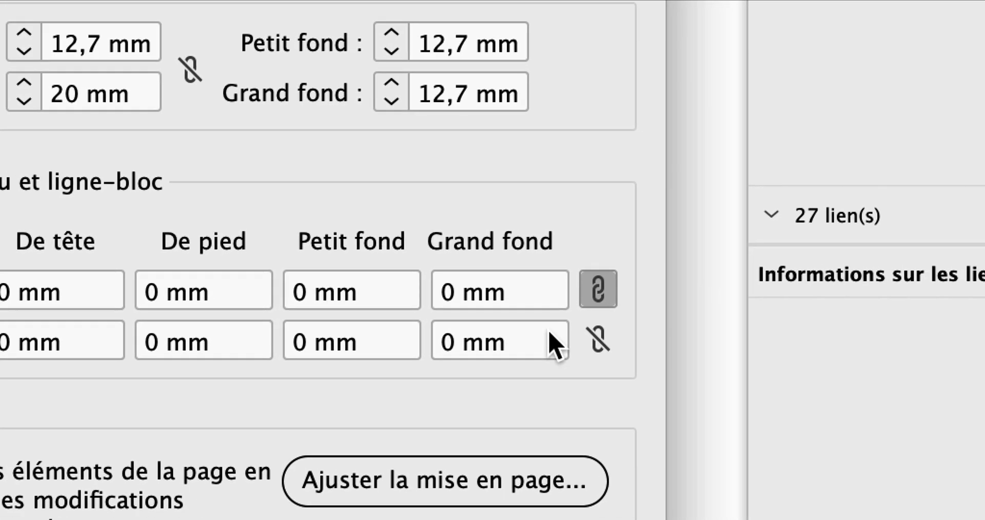
{"action": "left_click", "coordinate": [969, 333]}
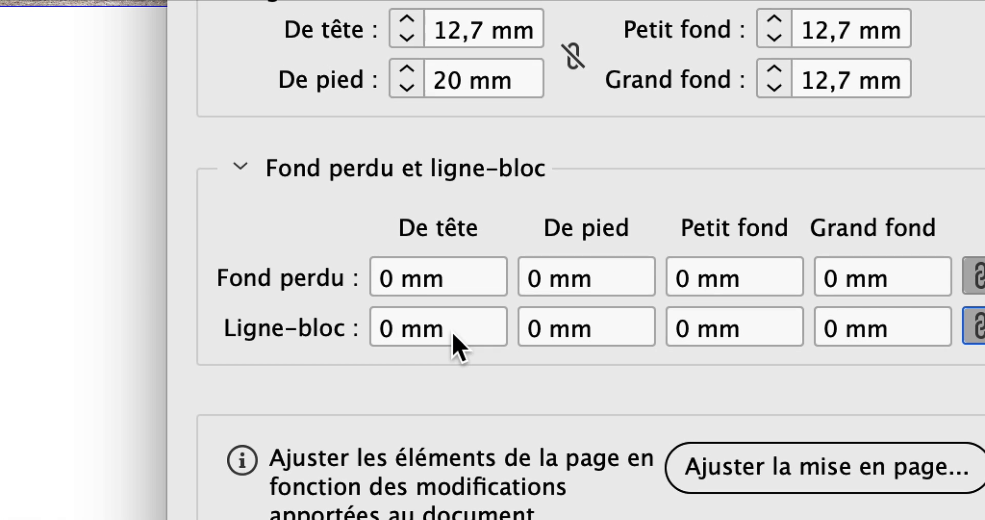
{"action": "left_click", "coordinate": [454, 339]}
{"action": "type", "text": "150"}
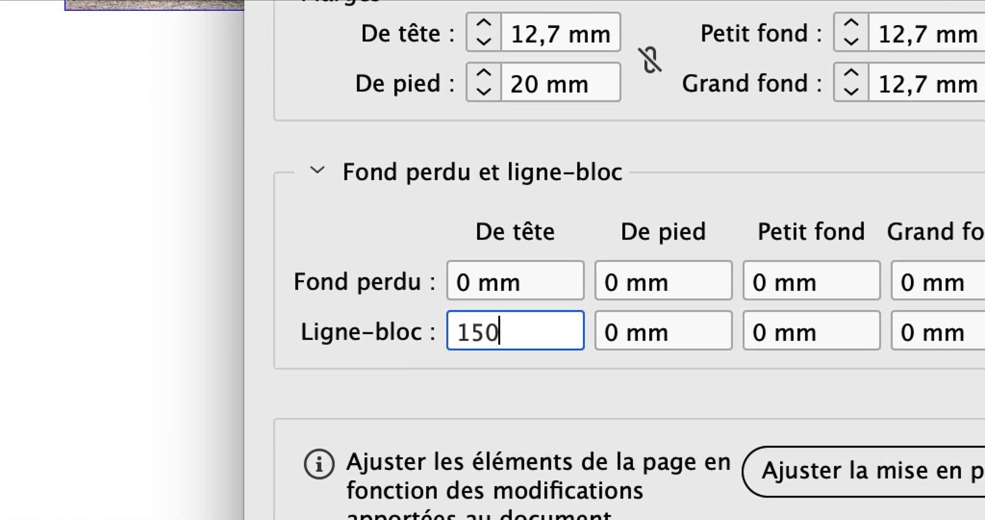
{"action": "key", "text": "Tab"}
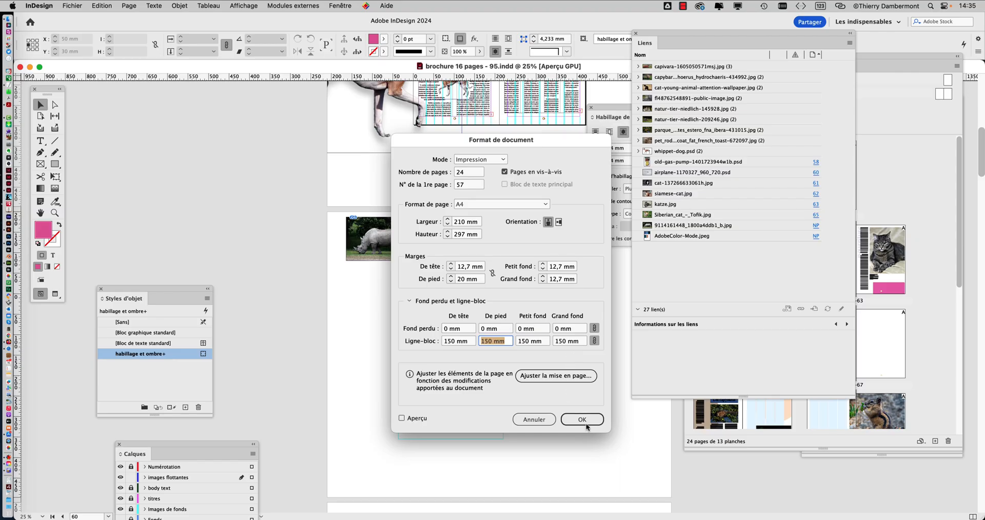
{"action": "left_click", "coordinate": [582, 420]}
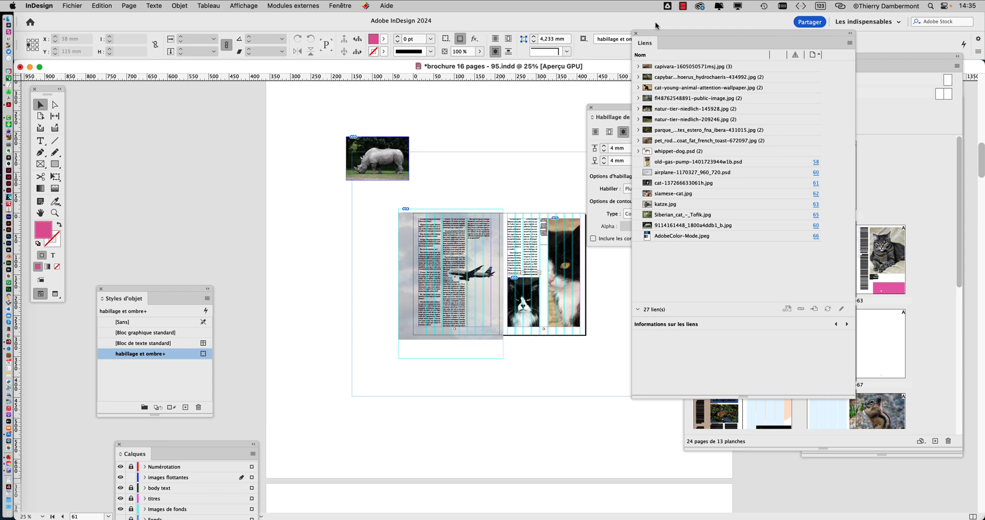
- Move the Links and Text Wrap panels off the page area and shift the rhinoceros picture to the slug area's upper-left corner
{"action": "left_click_drag", "start_coordinate": [673, 34], "coordinate": [802, 43]}
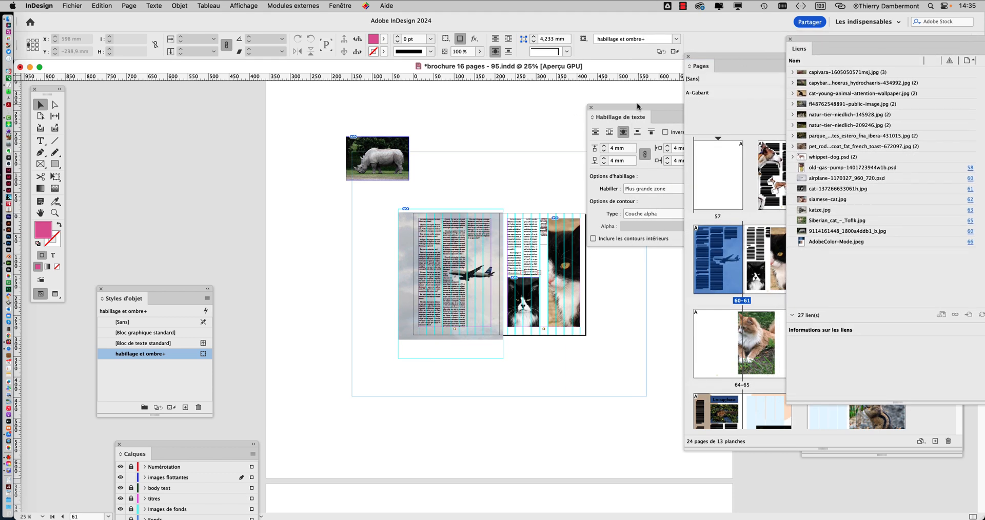
{"action": "left_click_drag", "start_coordinate": [635, 108], "coordinate": [183, 109]}
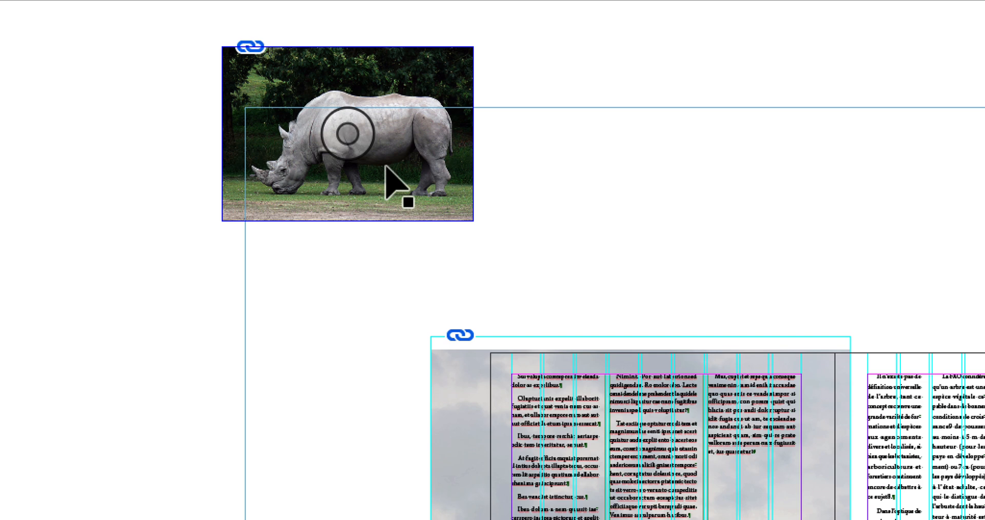
{"action": "left_click_drag", "start_coordinate": [391, 176], "coordinate": [352, 159]}
{"action": "left_click_drag", "start_coordinate": [348, 160], "coordinate": [347, 160]}
{"action": "scroll", "coordinate": [347, 167], "scroll_direction": "down", "scroll_amount": 2}
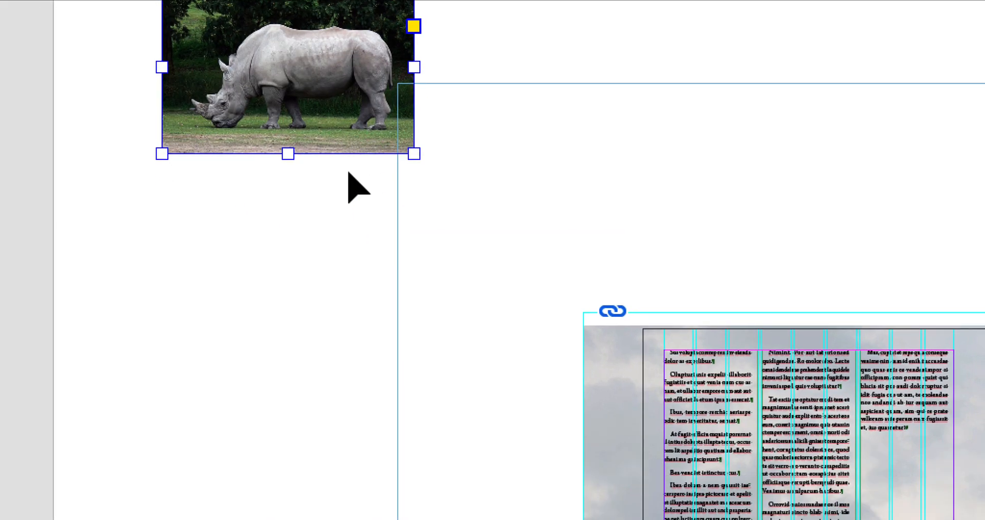
{"action": "left_click", "coordinate": [347, 169]}
{"action": "scroll", "coordinate": [352, 155], "scroll_direction": "up", "scroll_amount": 2}
{"action": "scroll", "coordinate": [395, 149], "scroll_direction": "right", "scroll_amount": 15}
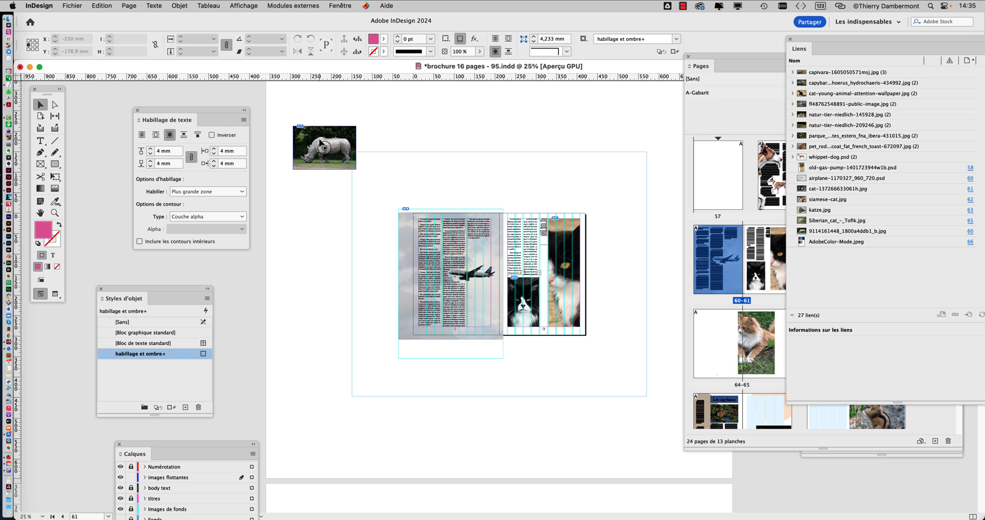
- Move the rhinoceros picture fully outside the slug area, bring it back to overlap the slug's upper-left corner, and deselect it
{"action": "left_click_drag", "start_coordinate": [320, 138], "coordinate": [308, 115]}
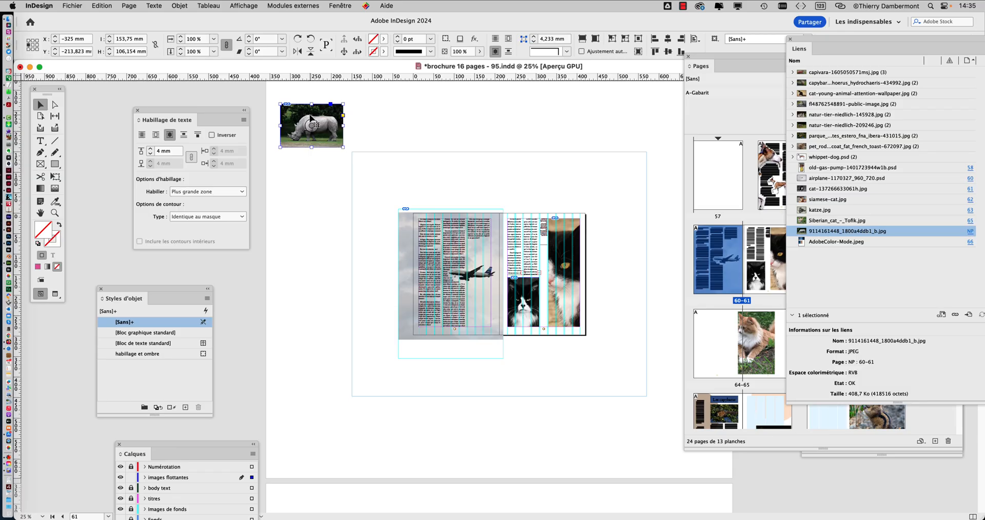
{"action": "left_click_drag", "start_coordinate": [163, 19], "coordinate": [221, 79]}
{"action": "left_click_drag", "start_coordinate": [325, 135], "coordinate": [326, 135]}
{"action": "left_click", "coordinate": [326, 210]}
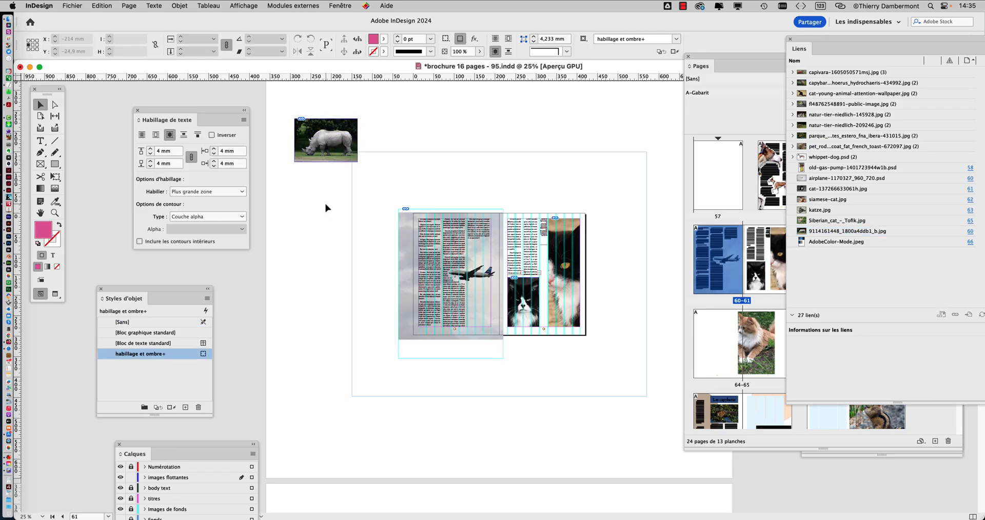
- Switch to Finder and open "brochure 16 pages - 94 (av une Pantone, non c'est converti en quadri).pdf" from the couleurs-dans-Indesign-et-autres-astuces folder
{"action": "key", "text": "super+Tab"}
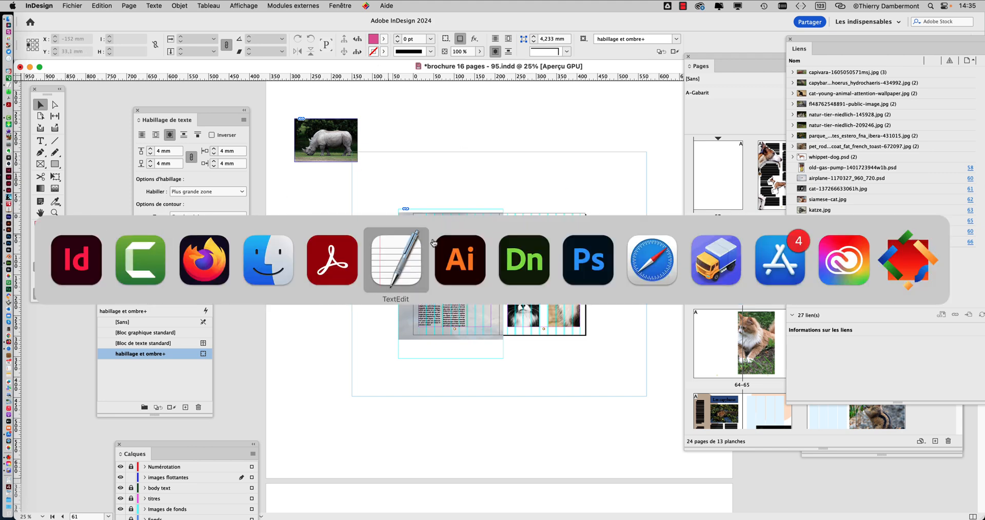
{"action": "left_click", "coordinate": [269, 258]}
{"action": "left_click", "coordinate": [266, 113]}
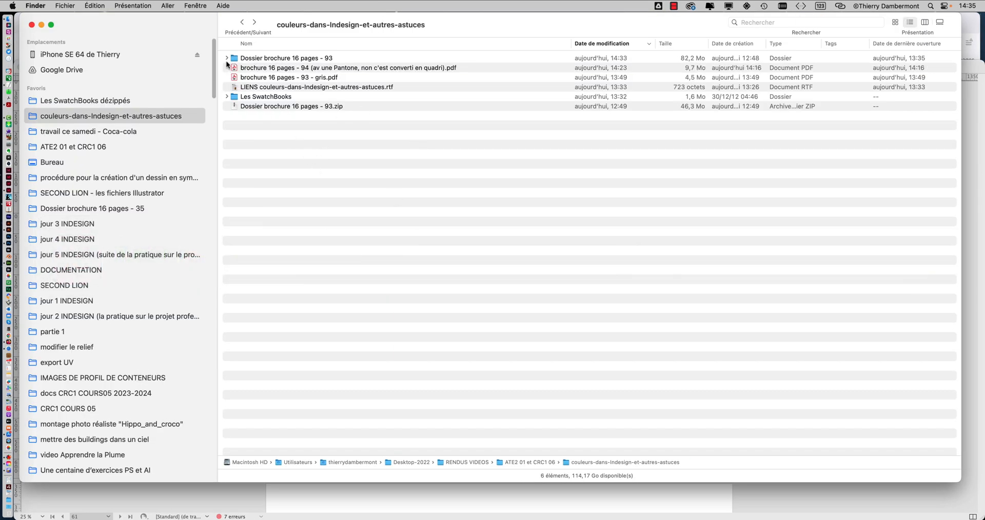
{"action": "left_click", "coordinate": [239, 68]}
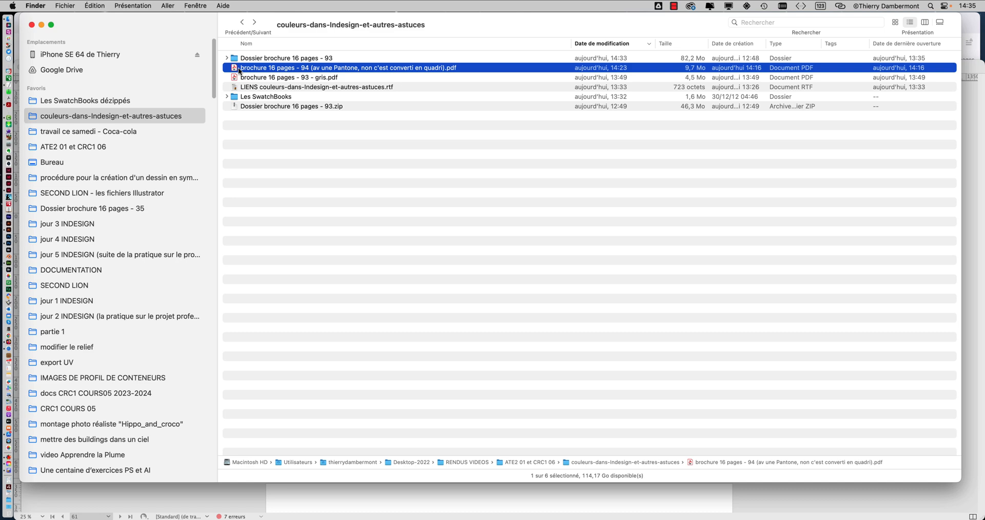
{"action": "double_click", "coordinate": [237, 67]}
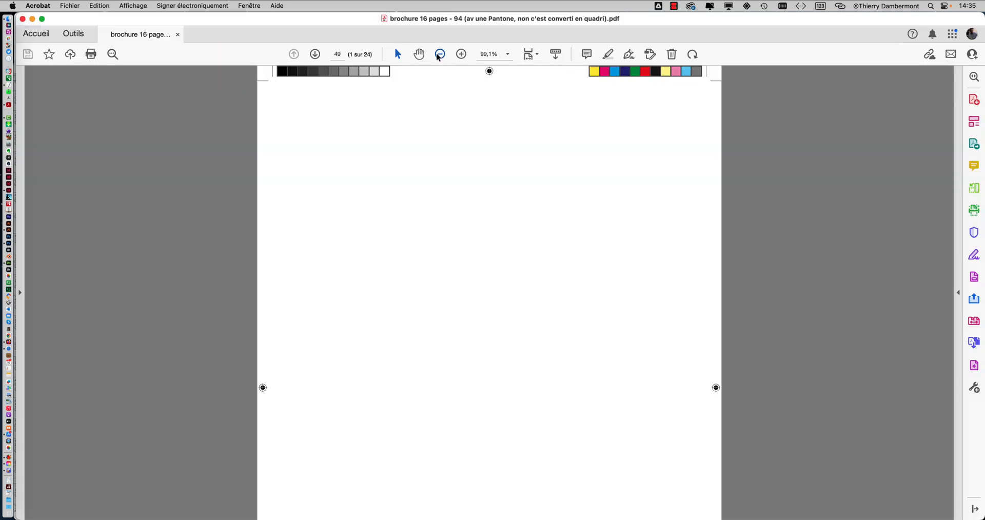
- Zoom the PDF out to 50% and examine the printer's marks and colour bars around its first spreads
{"action": "left_click", "coordinate": [439, 54]}
{"action": "left_click", "coordinate": [439, 54]}
{"action": "left_click", "coordinate": [439, 54]}
{"action": "scroll", "coordinate": [479, 224], "scroll_direction": "down", "scroll_amount": 1}
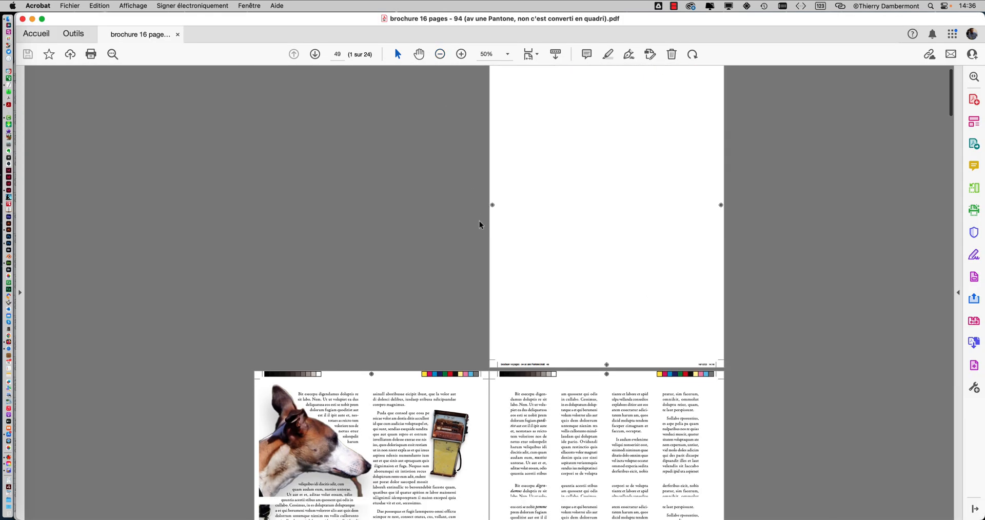
{"action": "scroll", "coordinate": [480, 224], "scroll_direction": "down", "scroll_amount": 5}
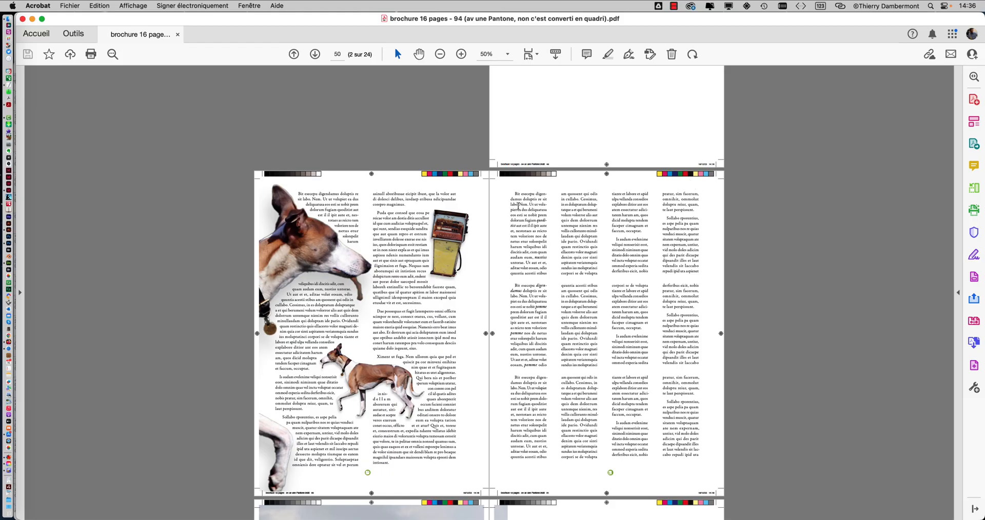
{"action": "scroll", "coordinate": [518, 206], "scroll_direction": "down", "scroll_amount": 5}
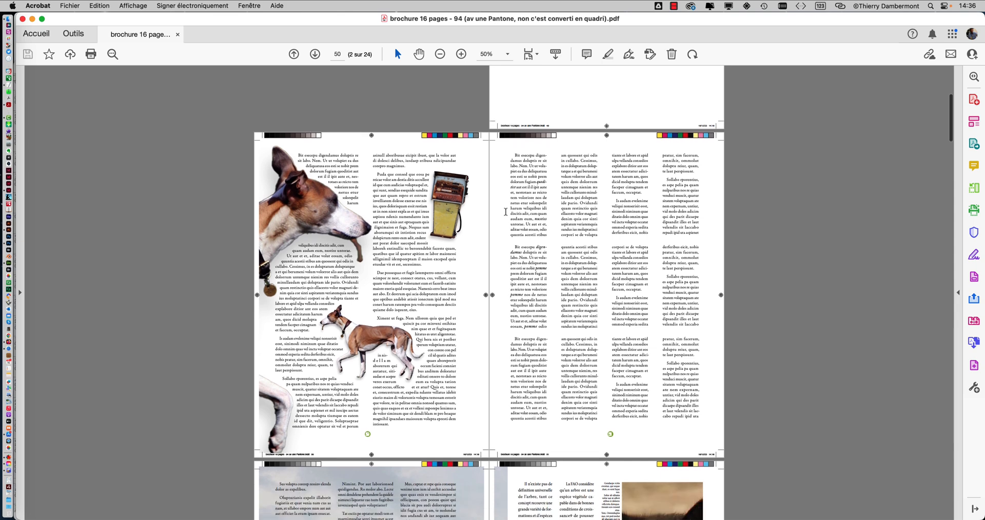
{"action": "scroll", "coordinate": [505, 211], "scroll_direction": "down", "scroll_amount": 5}
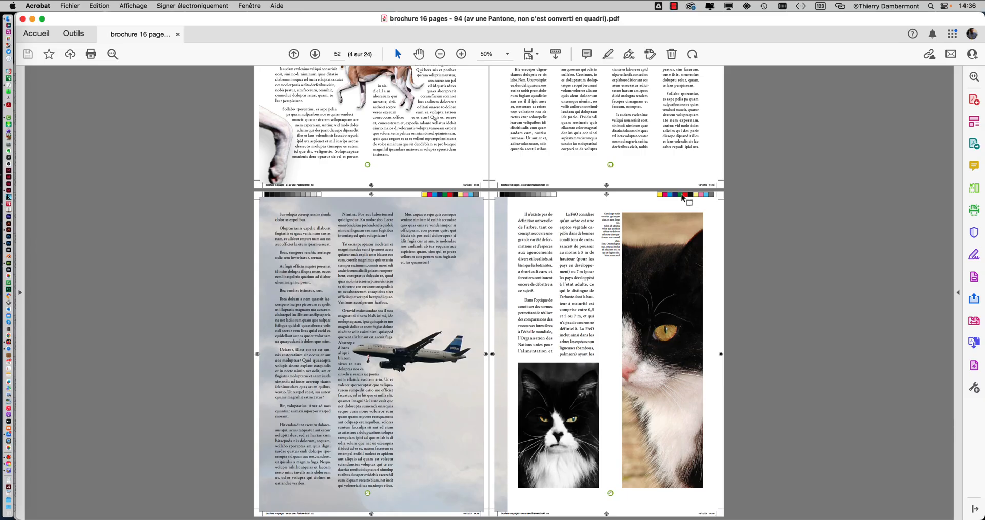
{"action": "scroll", "coordinate": [680, 193], "scroll_direction": "down", "scroll_amount": 2}
{"action": "scroll", "coordinate": [672, 194], "scroll_direction": "down", "scroll_amount": 2}
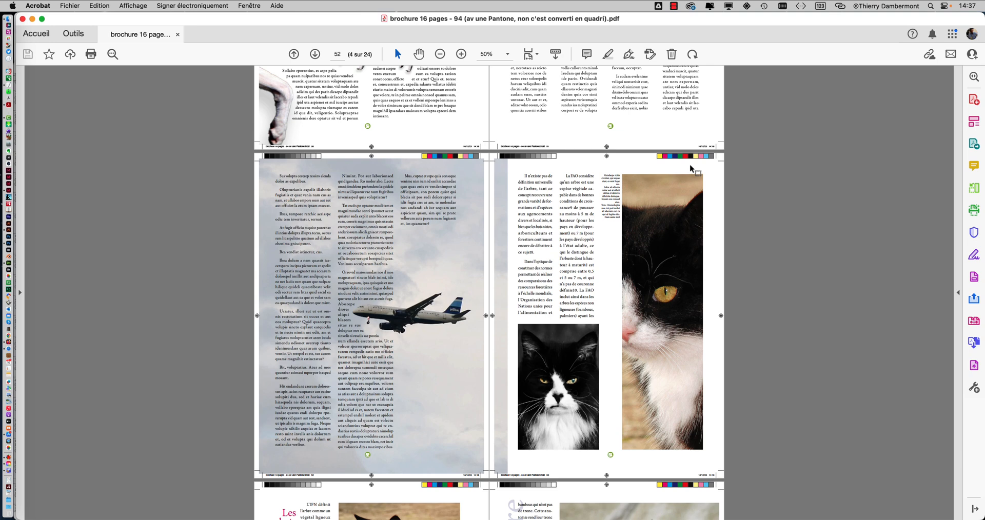
- Switch to Firefox and examine the densitometer and spectrophotometer photos in the "offset print density" image results
{"action": "key", "text": "super+Tab"}
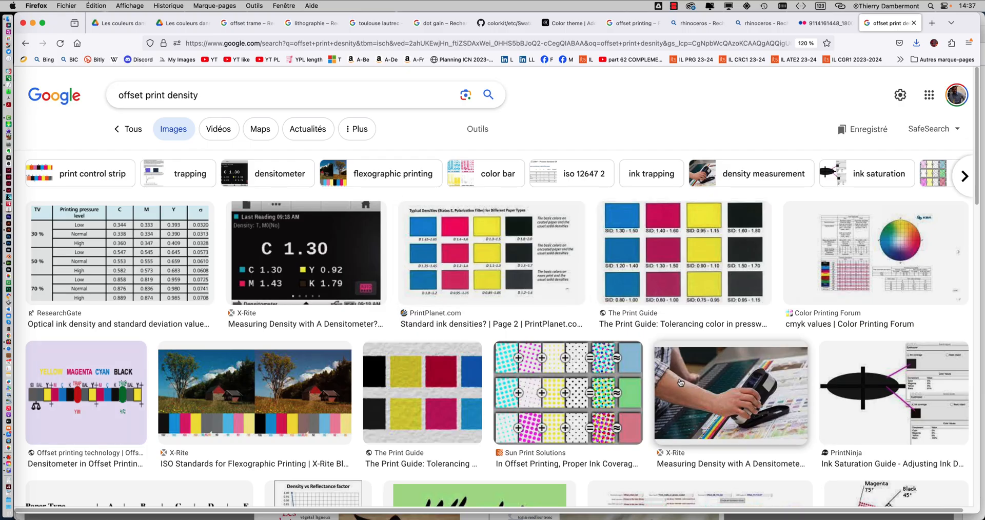
{"action": "left_click", "coordinate": [680, 382]}
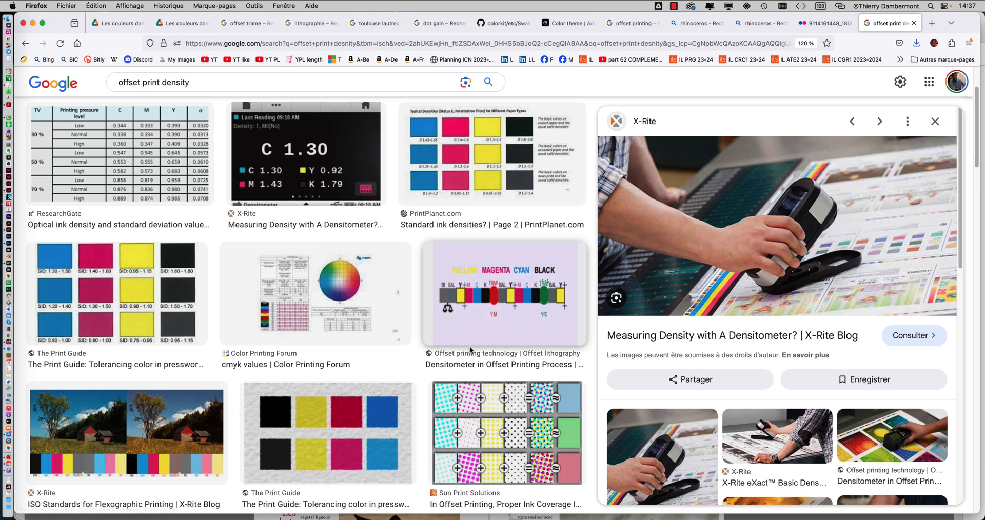
{"action": "scroll", "coordinate": [709, 468], "scroll_direction": "down", "scroll_amount": 3}
{"action": "left_click", "coordinate": [775, 436]}
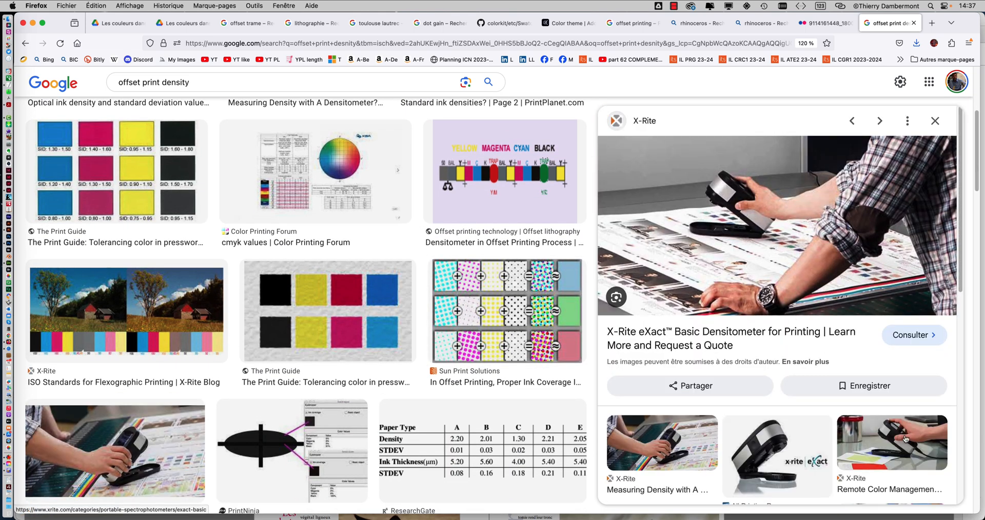
{"action": "left_click", "coordinate": [906, 441]}
{"action": "scroll", "coordinate": [838, 411], "scroll_direction": "down", "scroll_amount": 5}
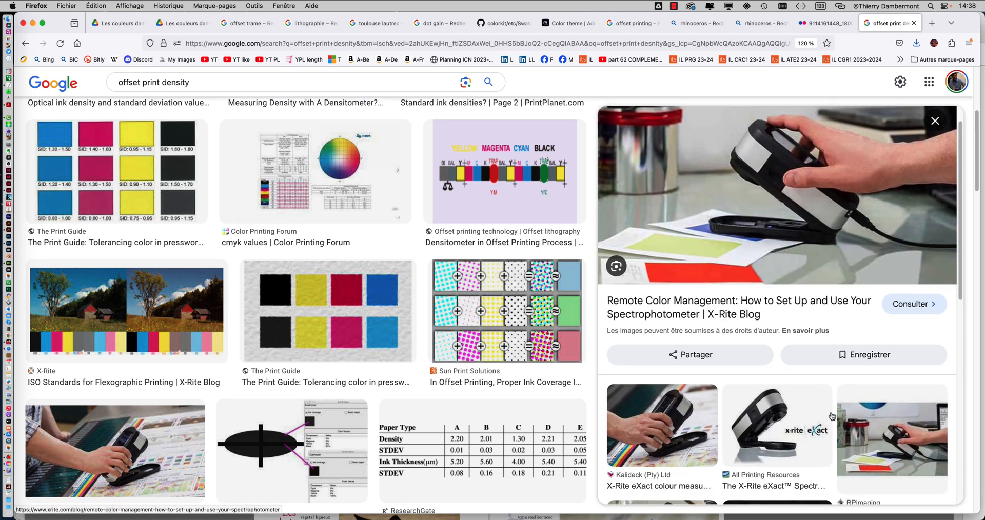
{"action": "left_click", "coordinate": [752, 415]}
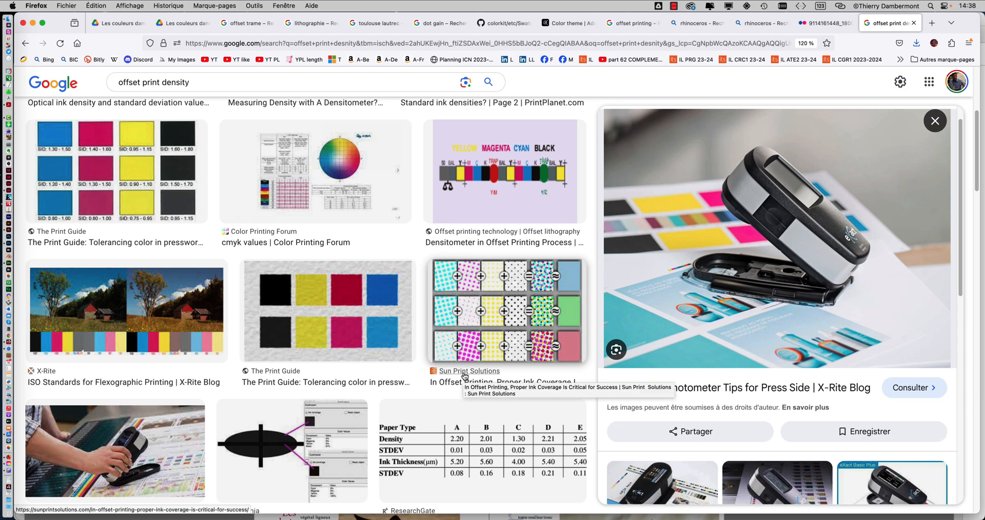
{"action": "scroll", "coordinate": [498, 417], "scroll_direction": "down", "scroll_amount": 2}
{"action": "scroll", "coordinate": [498, 417], "scroll_direction": "down", "scroll_amount": 4}
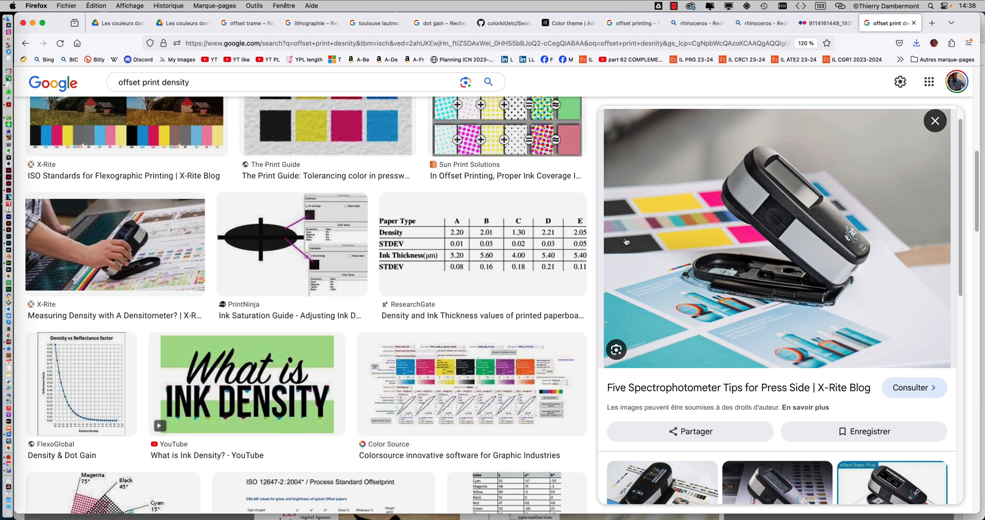
- Return to the brochure PDF in Acrobat and look at the colour bars above the cat page
{"action": "key", "text": "super+Tab"}
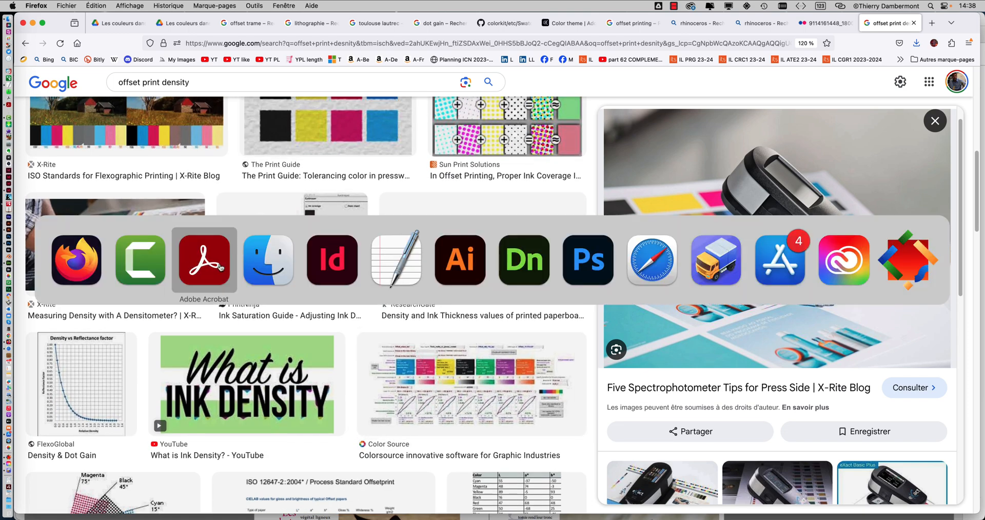
{"action": "left_click", "coordinate": [329, 264]}
{"action": "key", "text": "super+Tab"}
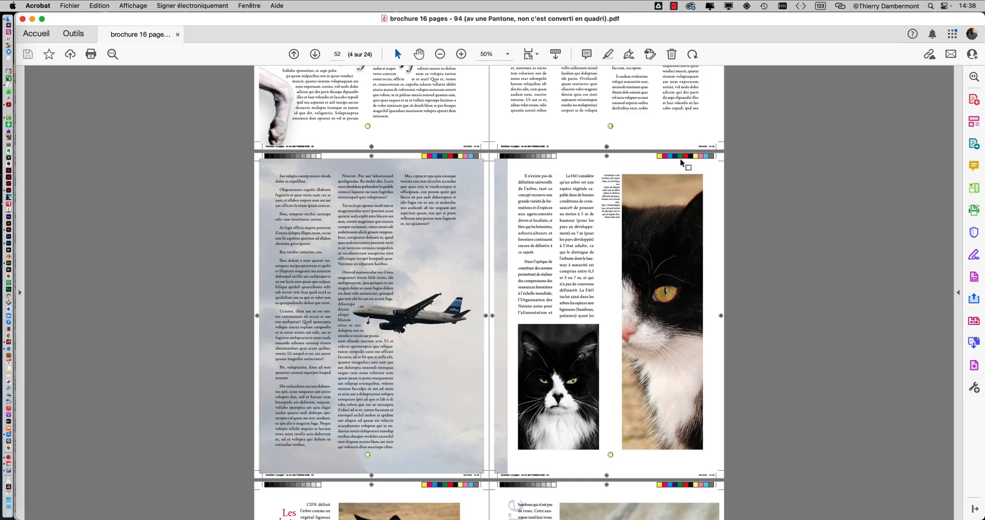
- Switch to InDesign and set the document's slug to 20 mm on all four sides
{"action": "key", "text": "super+Tab"}
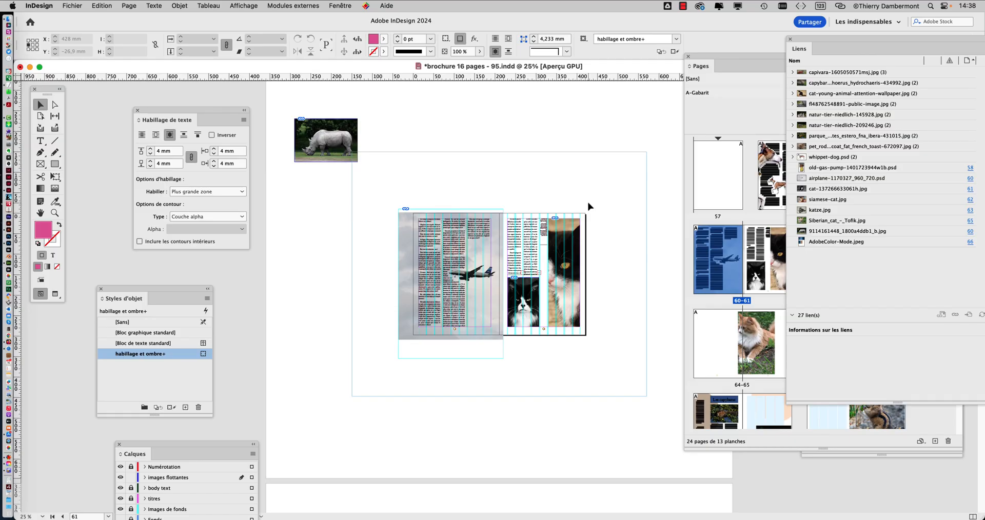
{"action": "left_click", "coordinate": [78, 4]}
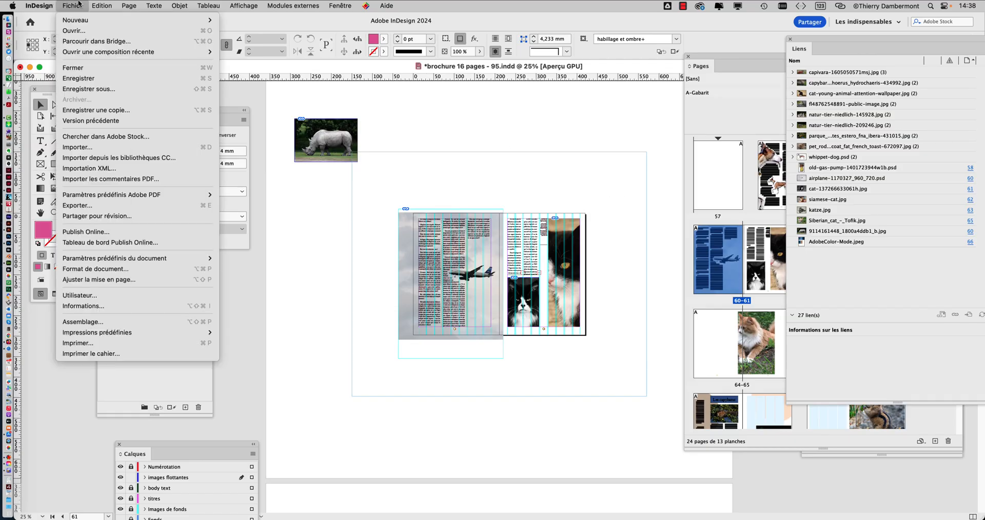
{"action": "left_click", "coordinate": [108, 272]}
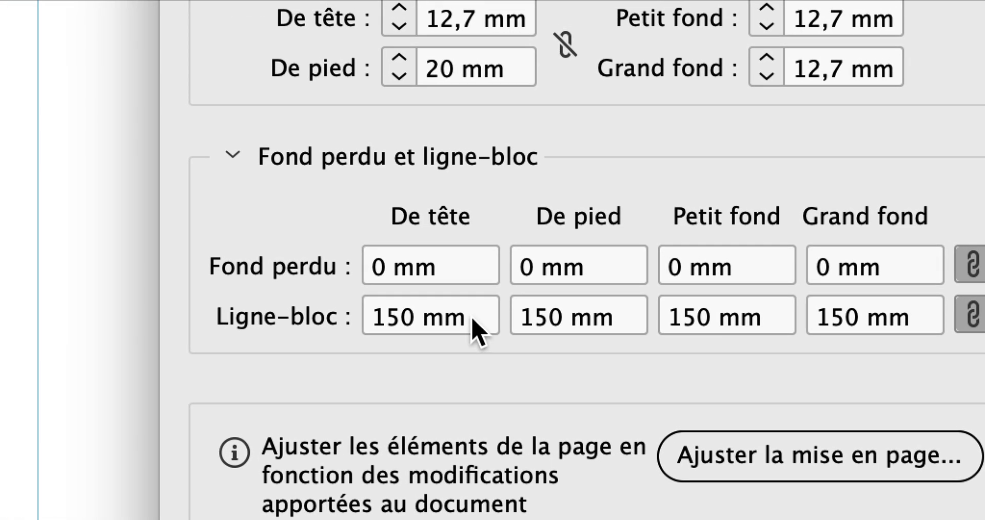
{"action": "left_click", "coordinate": [184, 314]}
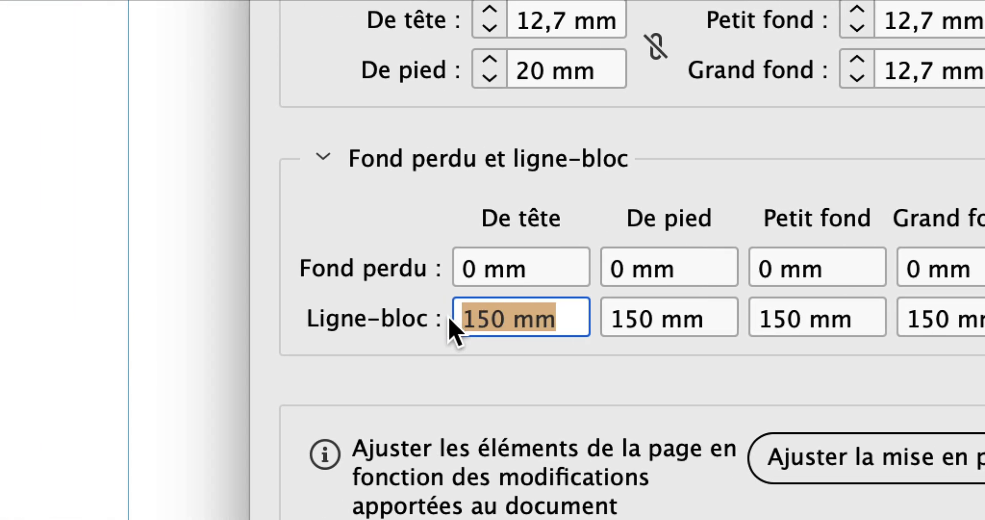
{"action": "type", "text": "20"}
{"action": "key", "text": "Tab"}
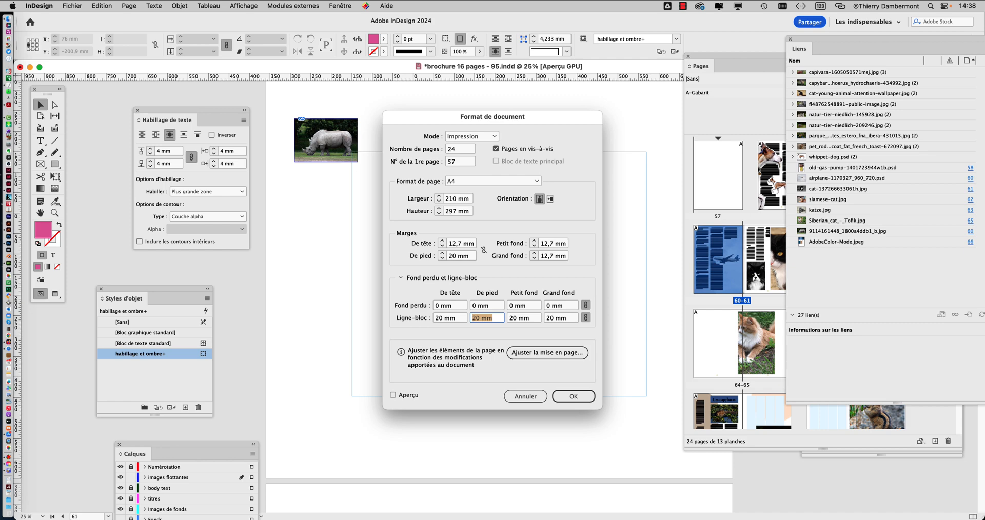
{"action": "left_click", "coordinate": [569, 397]}
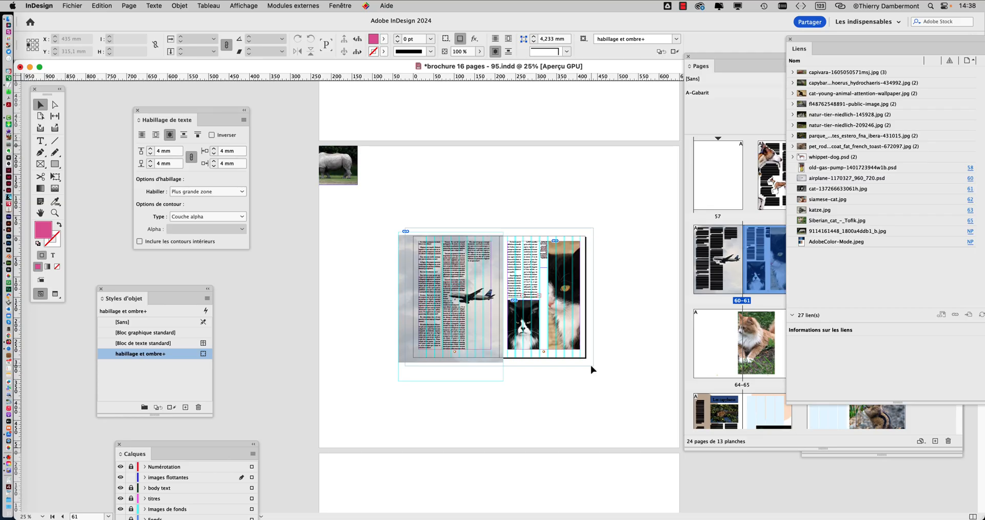
- Switch to Firefox and search Google Images for "gamme bruner" in a new tab
{"action": "key", "text": "super+Tab"}
{"action": "left_click", "coordinate": [188, 269]}
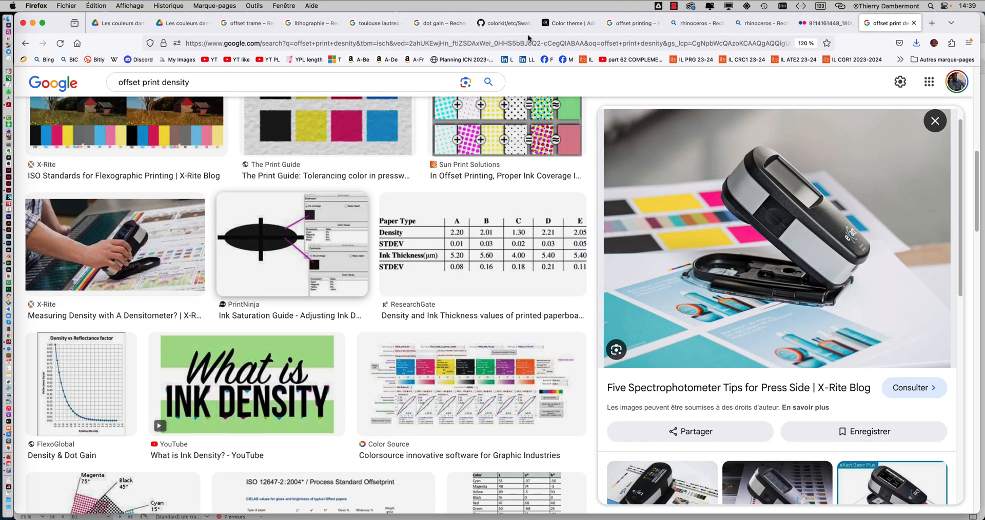
{"action": "left_click", "coordinate": [931, 23]}
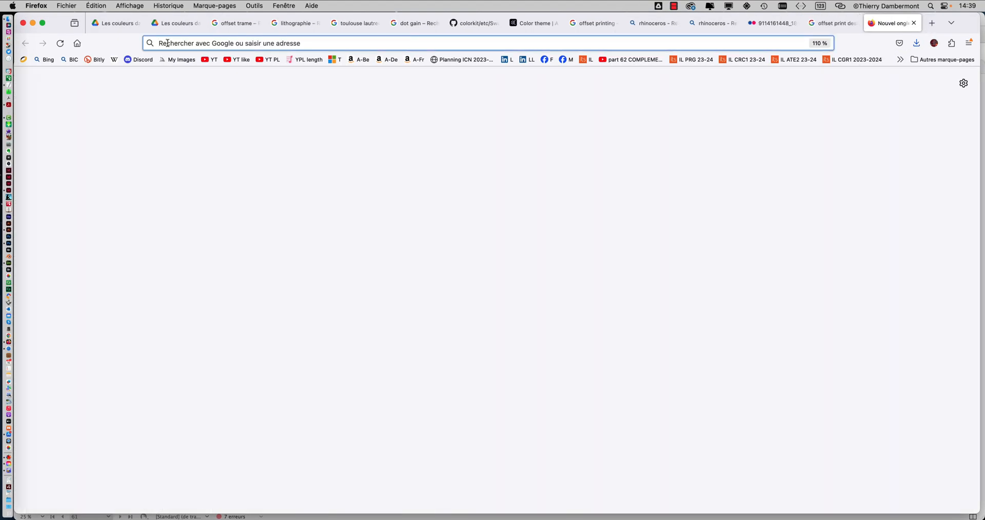
{"action": "type", "text": "gamme bruner"}
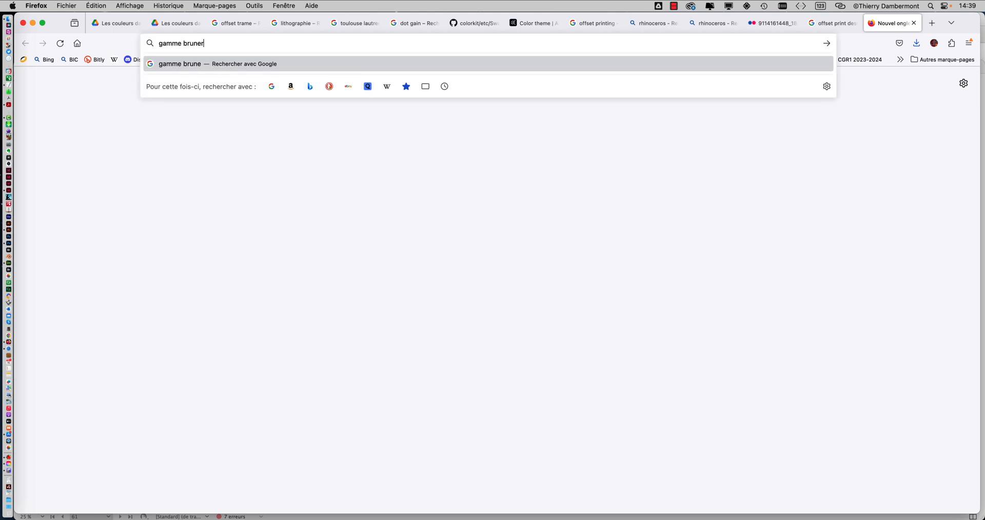
{"action": "key", "text": "Return"}
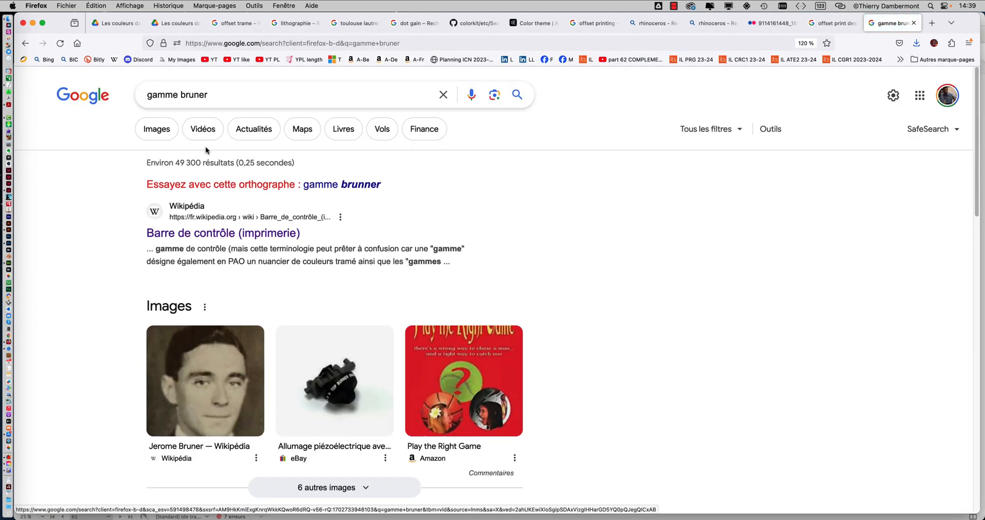
{"action": "left_click", "coordinate": [162, 136]}
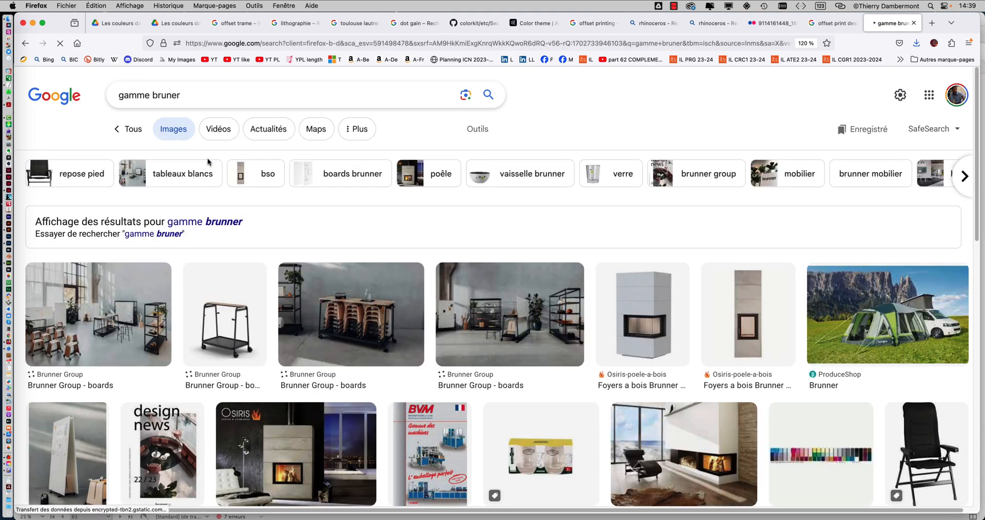
- Correct the image search to "gamme brunner" and refine it to "gamme brunner impression"
{"action": "left_click", "coordinate": [164, 97]}
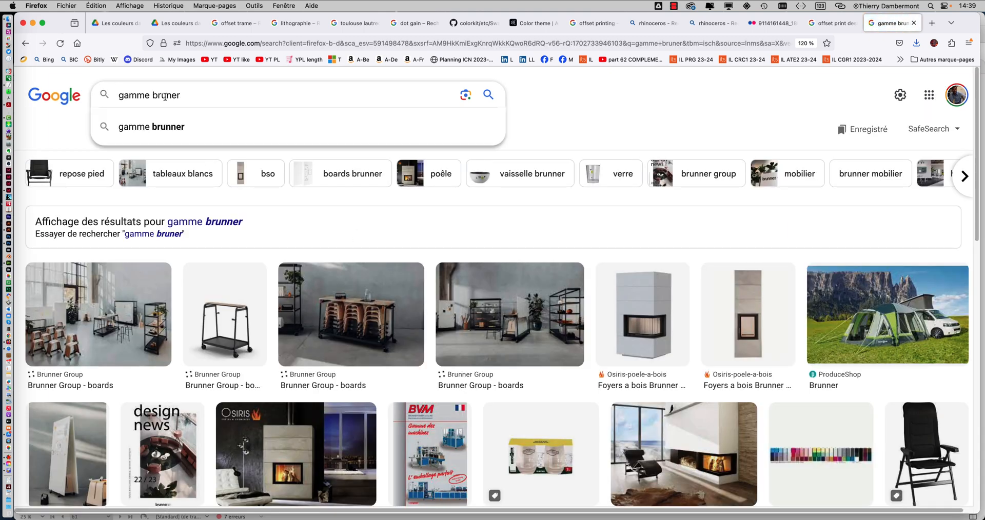
{"action": "type", "text": "n"}
{"action": "key", "text": "Return"}
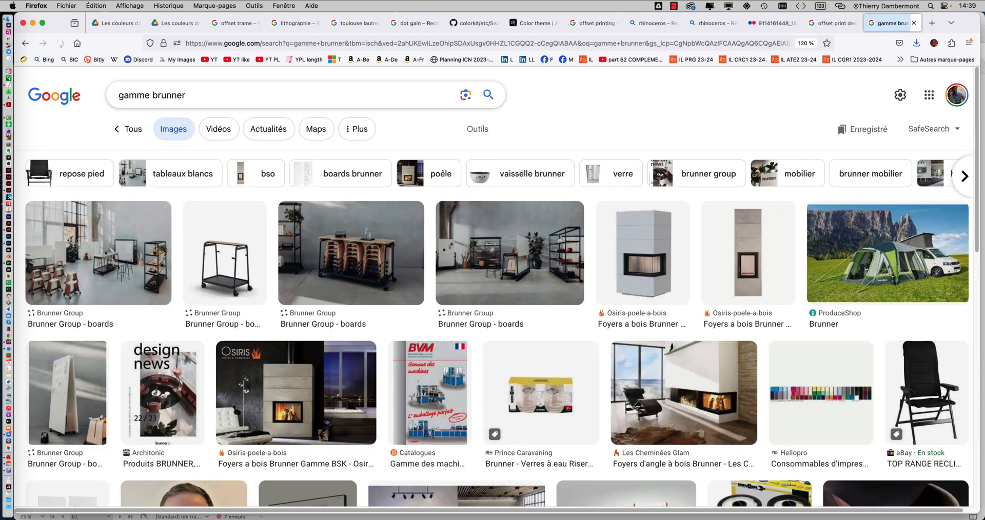
{"action": "left_click", "coordinate": [200, 94]}
{"action": "type", "text": "pri"}
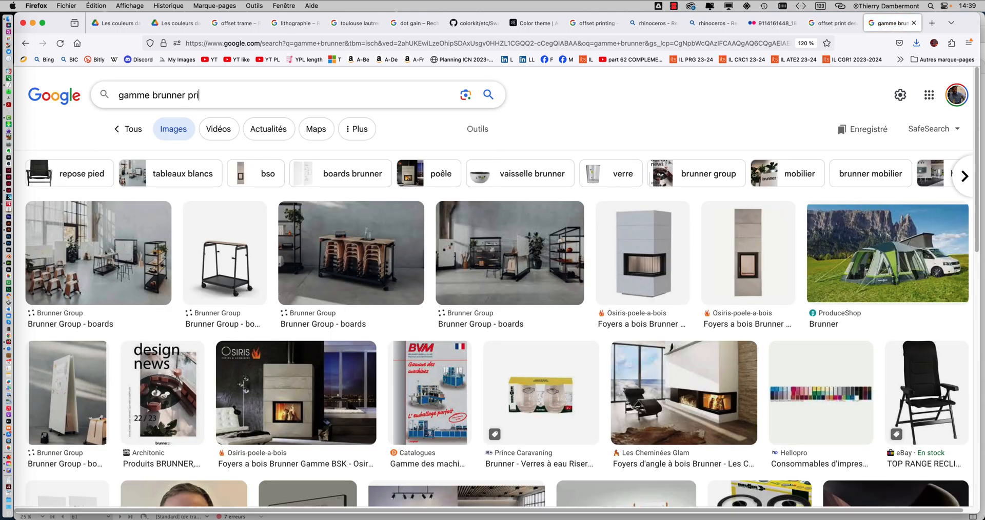
{"action": "type", "text": "nt"}
{"action": "key", "text": "Return"}
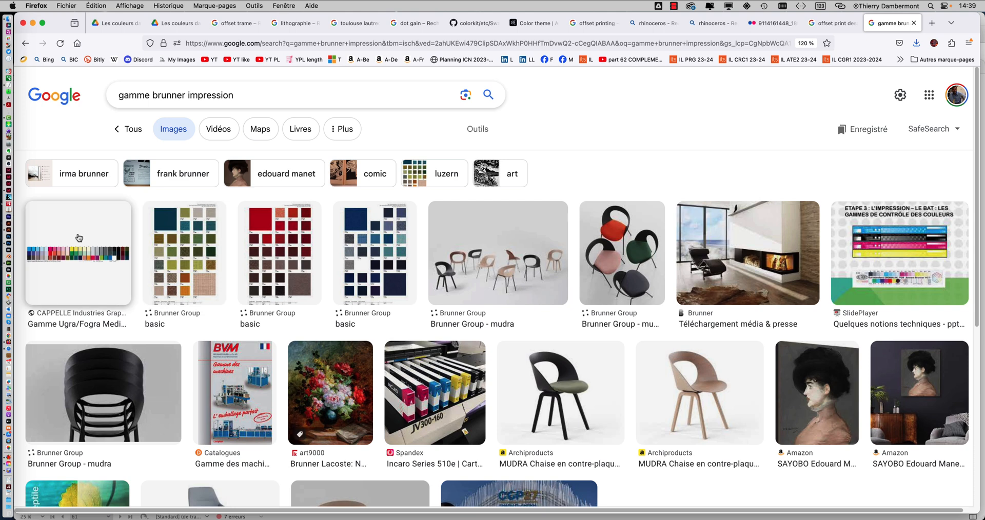
- Preview the Gamme Ugra/Fogra Media Wedge V3 picture, look through the remaining image results, and return to InDesign
{"action": "left_click", "coordinate": [96, 235]}
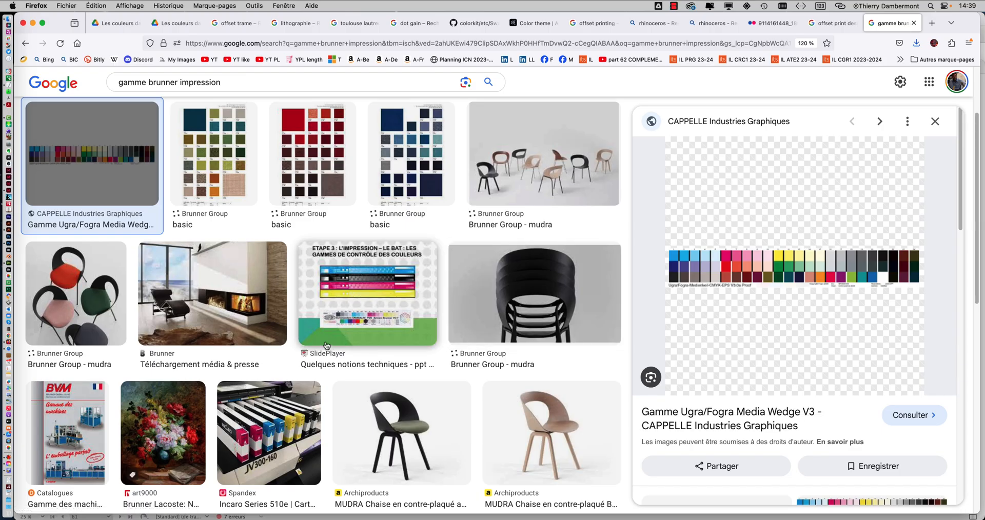
{"action": "scroll", "coordinate": [322, 341], "scroll_direction": "down", "scroll_amount": 10}
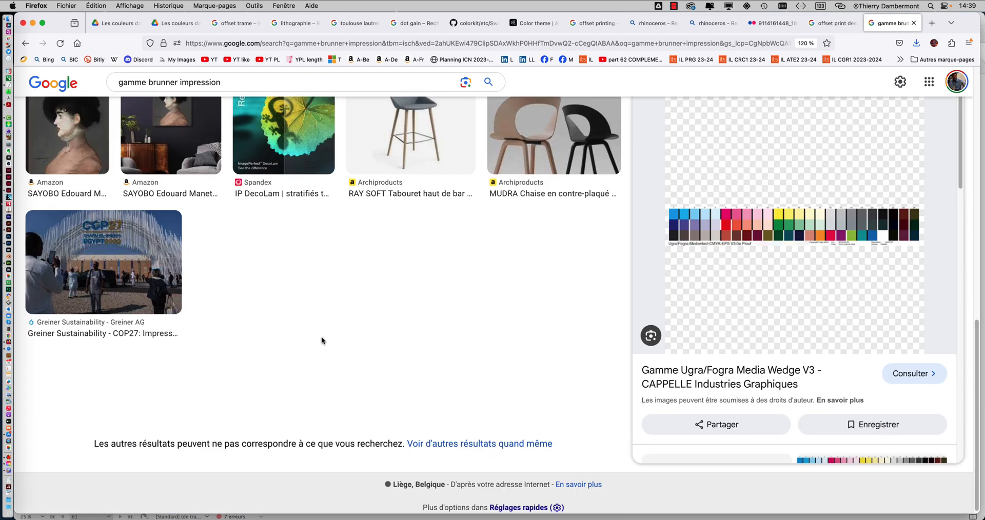
{"action": "scroll", "coordinate": [321, 340], "scroll_direction": "up", "scroll_amount": 10}
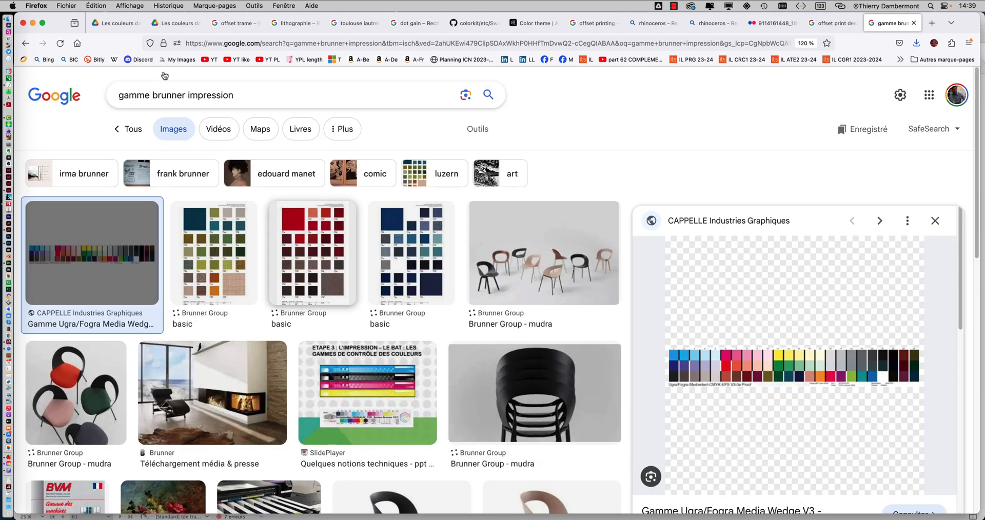
{"action": "key", "text": "super+Tab"}
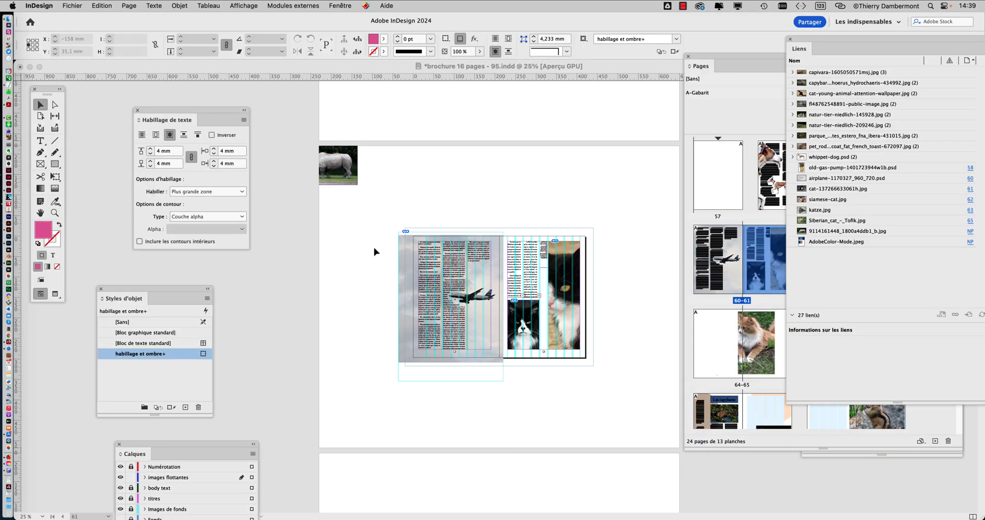